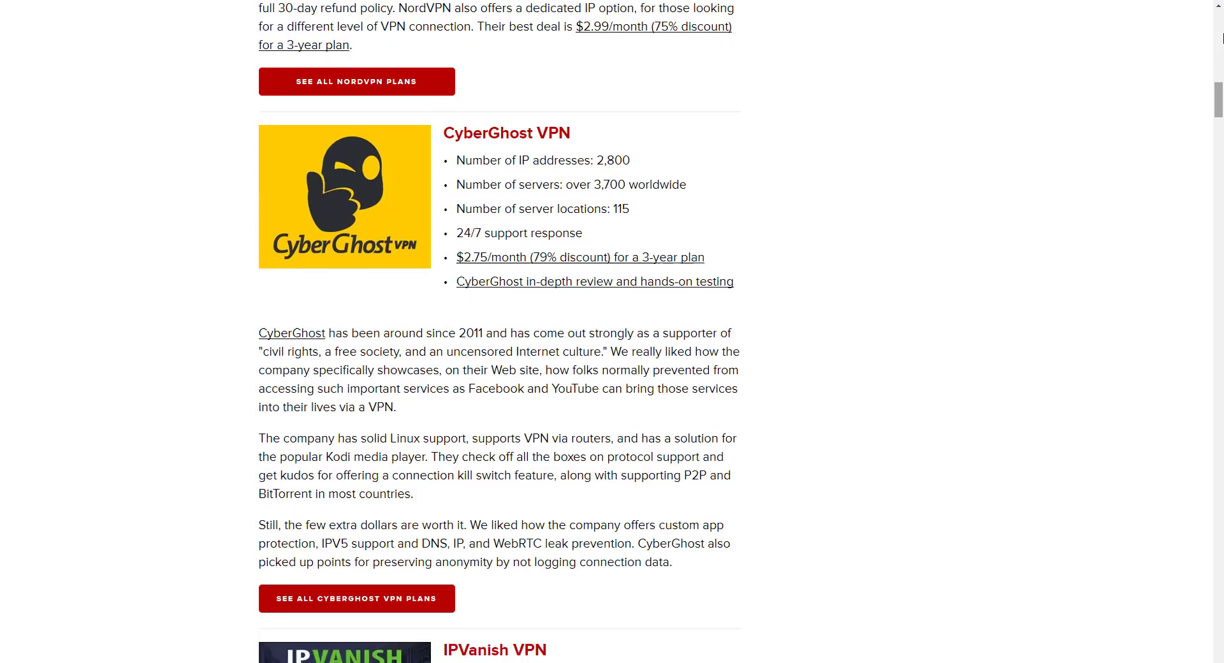
scroll(1222, 38, down, 3)
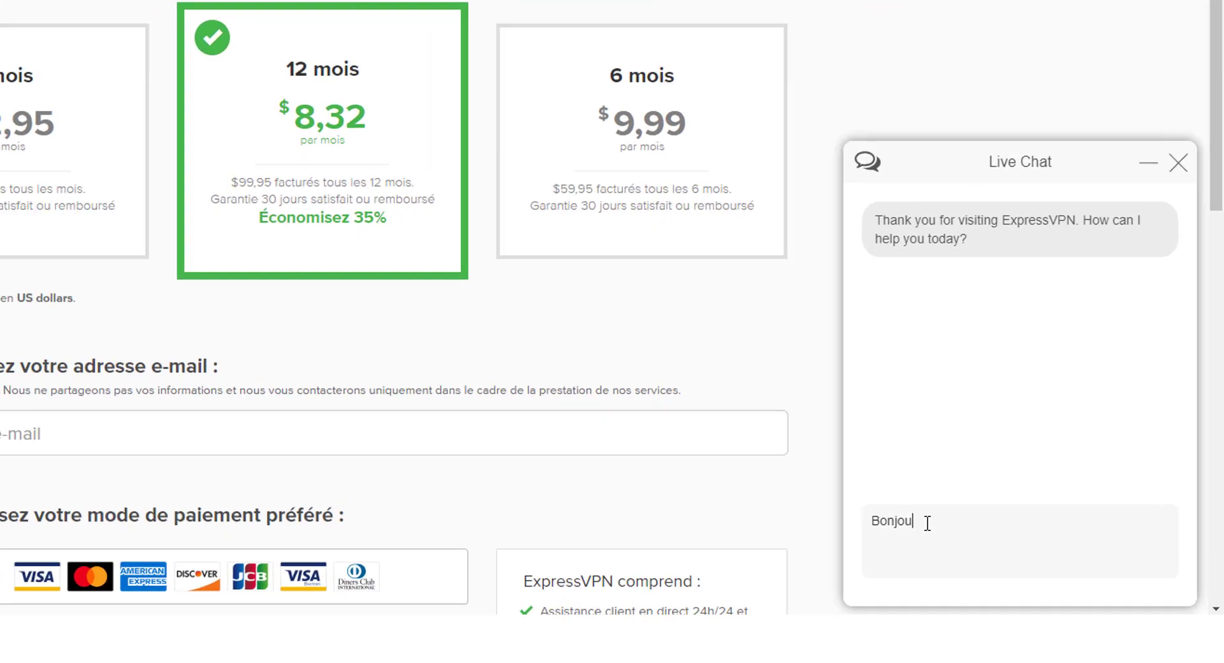
Send the ExpressVPN live chat the question "Bonjour, est-ce que le support est en fraçais ?".
text(est-ce que le support es)
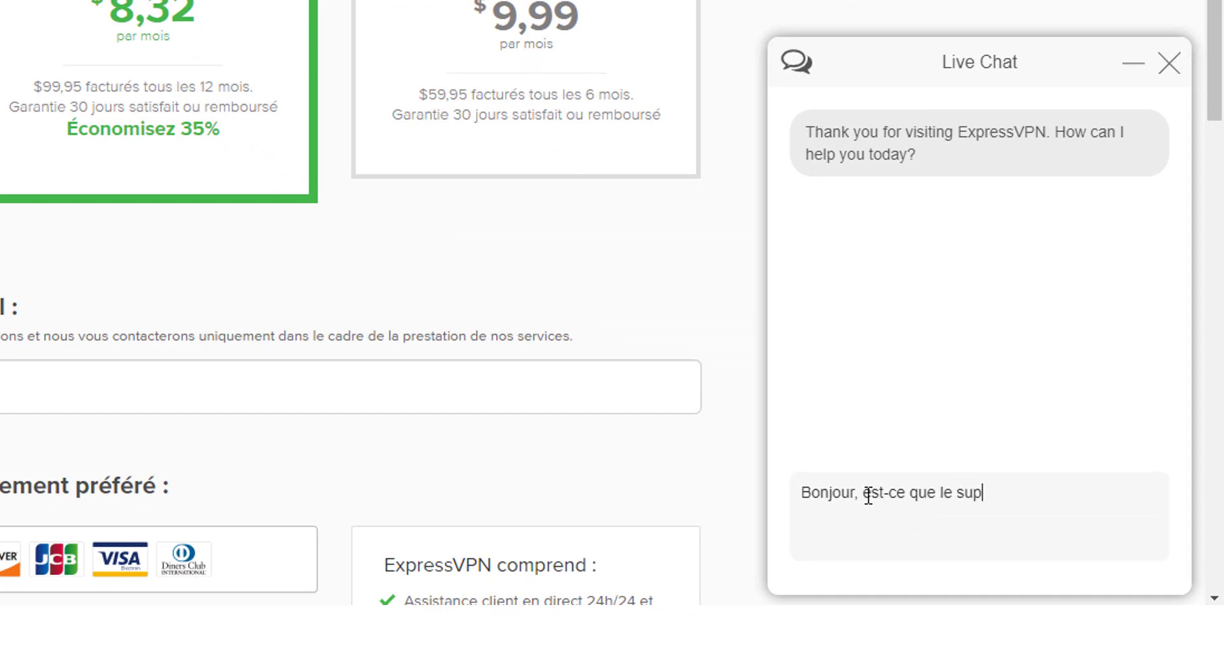
text(t en fraçais ?)
key(Return)
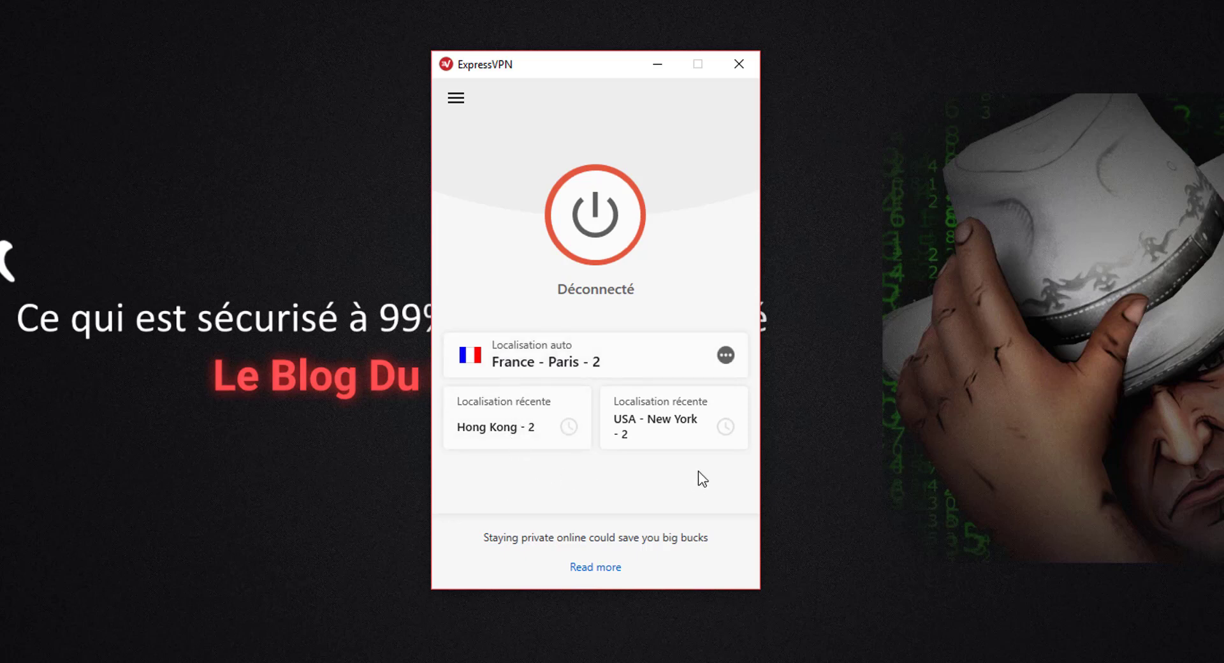
Examine the full list of VPN locations, going through the countries under Asia Pacific and Europe.
click(725, 354)
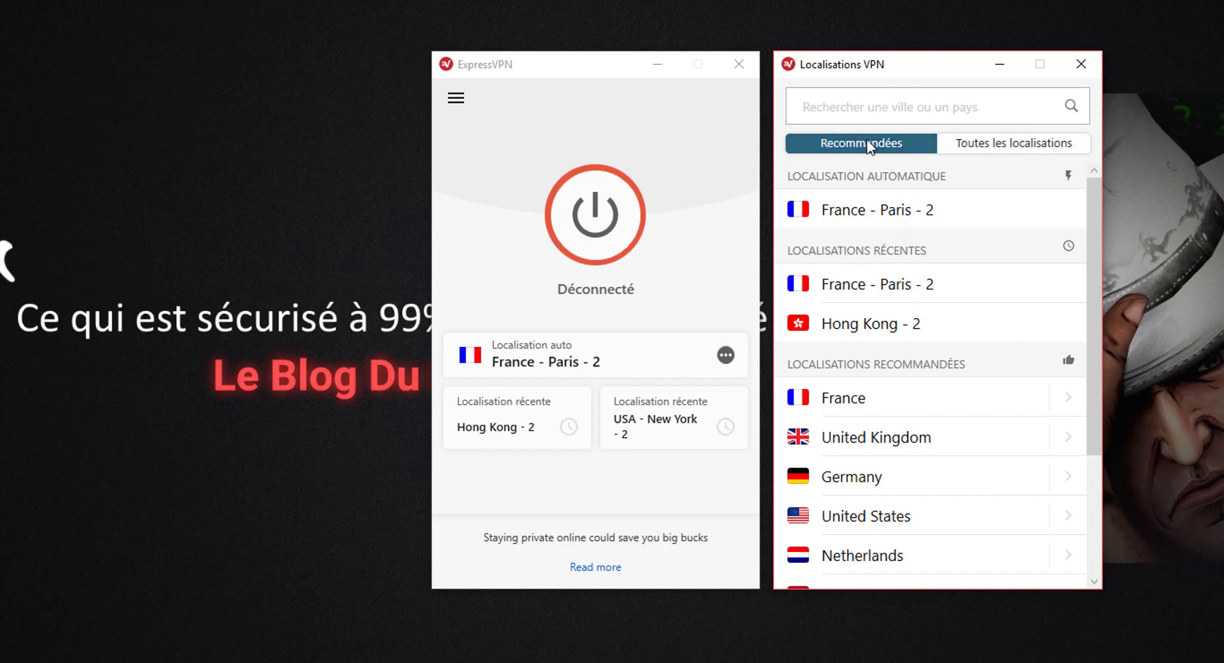
click(1032, 148)
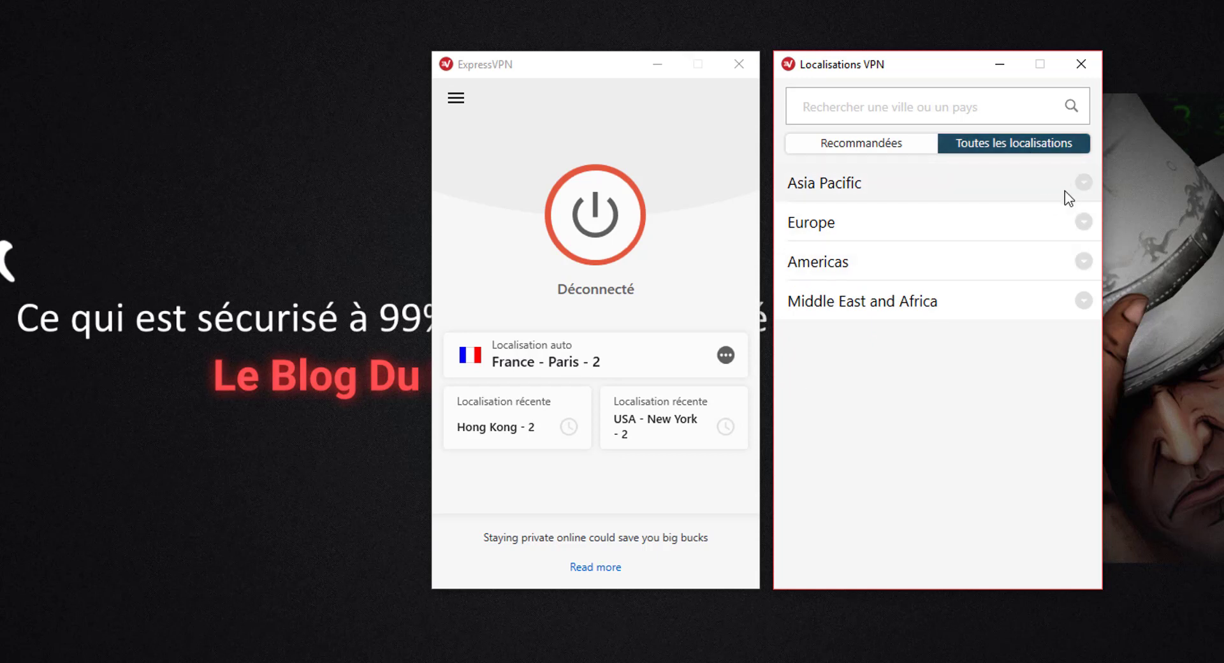
click(1091, 184)
scroll(945, 299, down, 4)
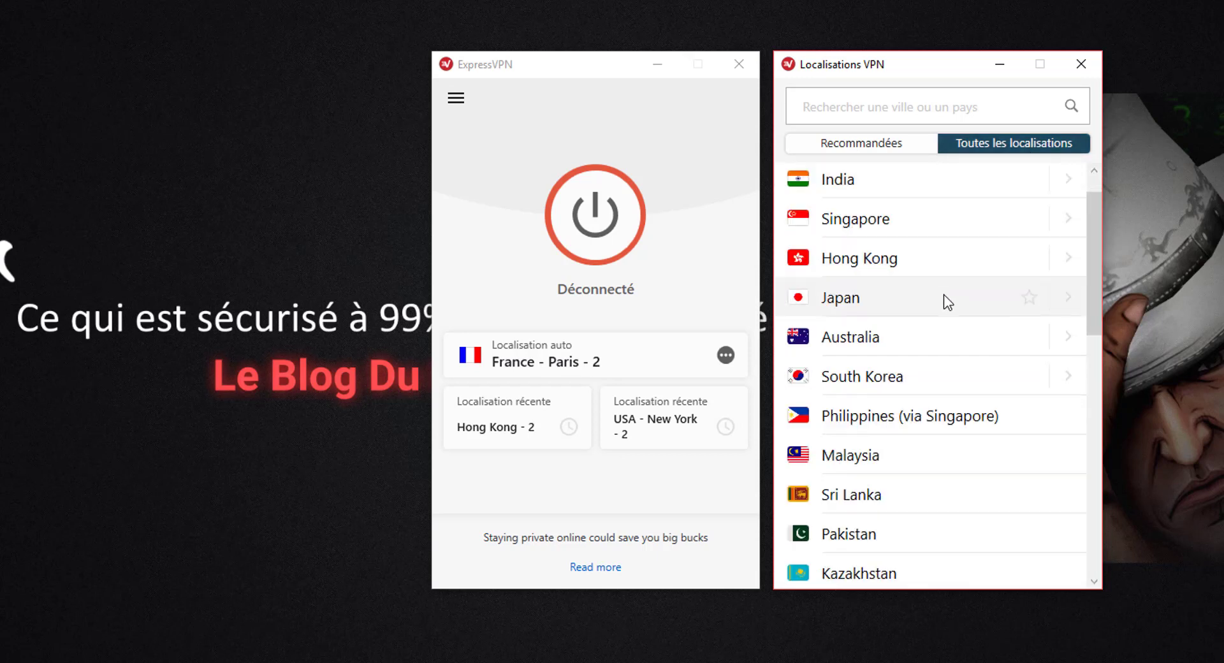
scroll(945, 300, down, 6)
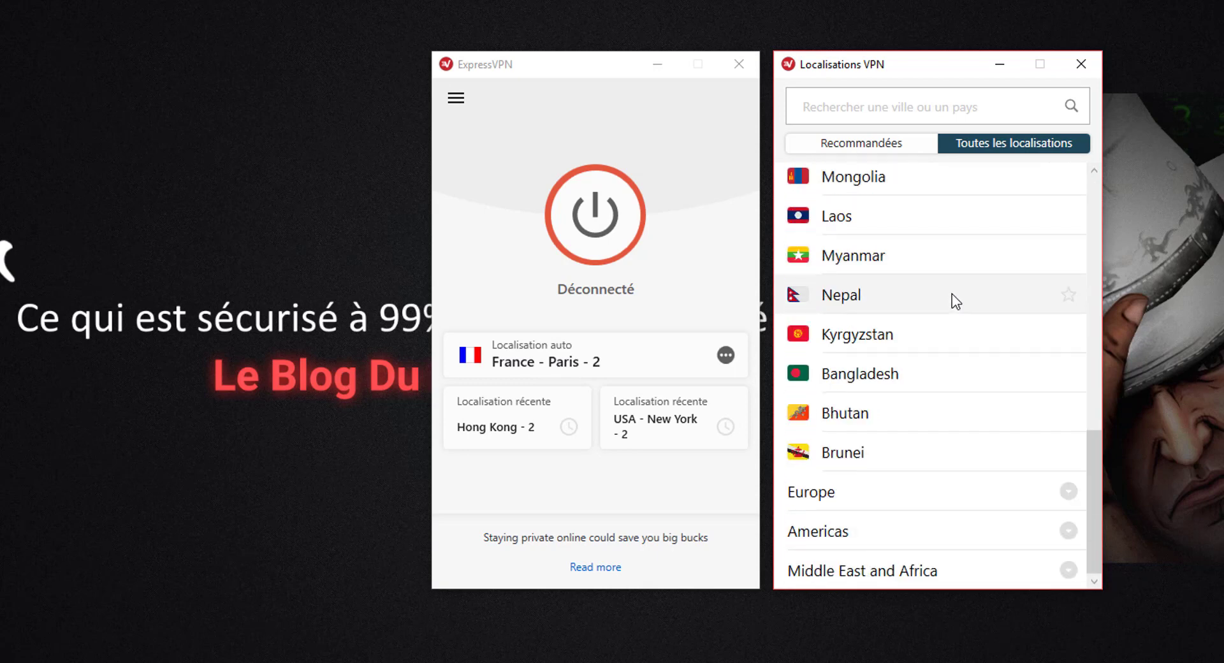
click(1069, 491)
scroll(1057, 390, down, 10)
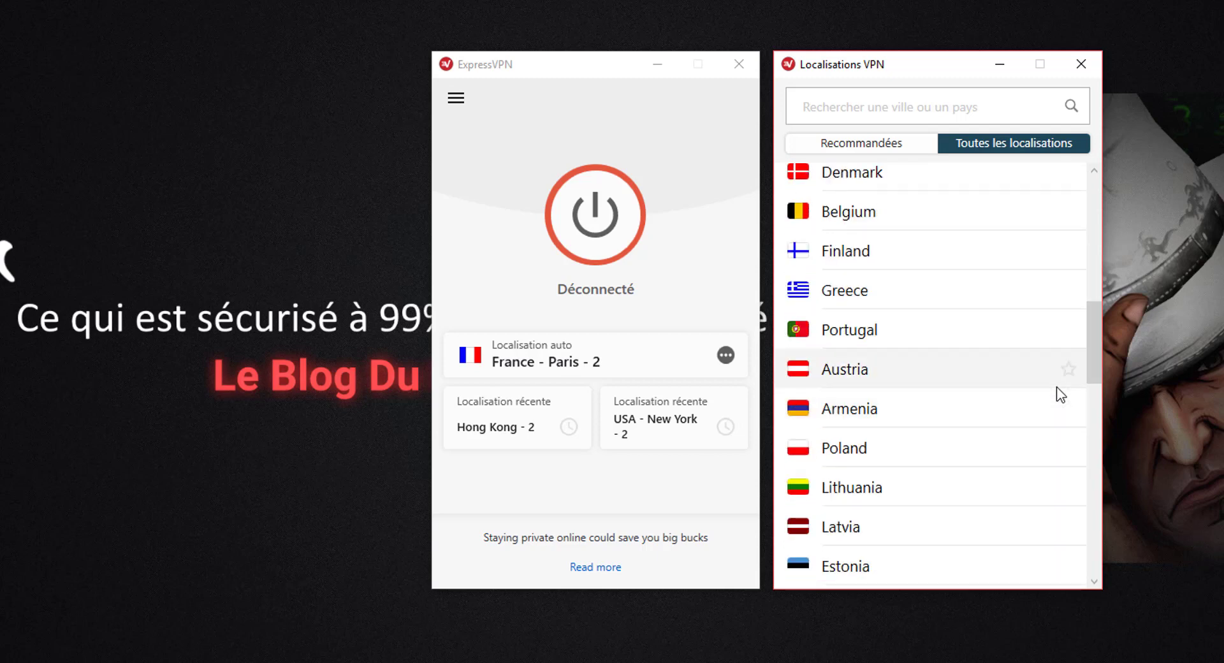
scroll(1056, 390, down, 5)
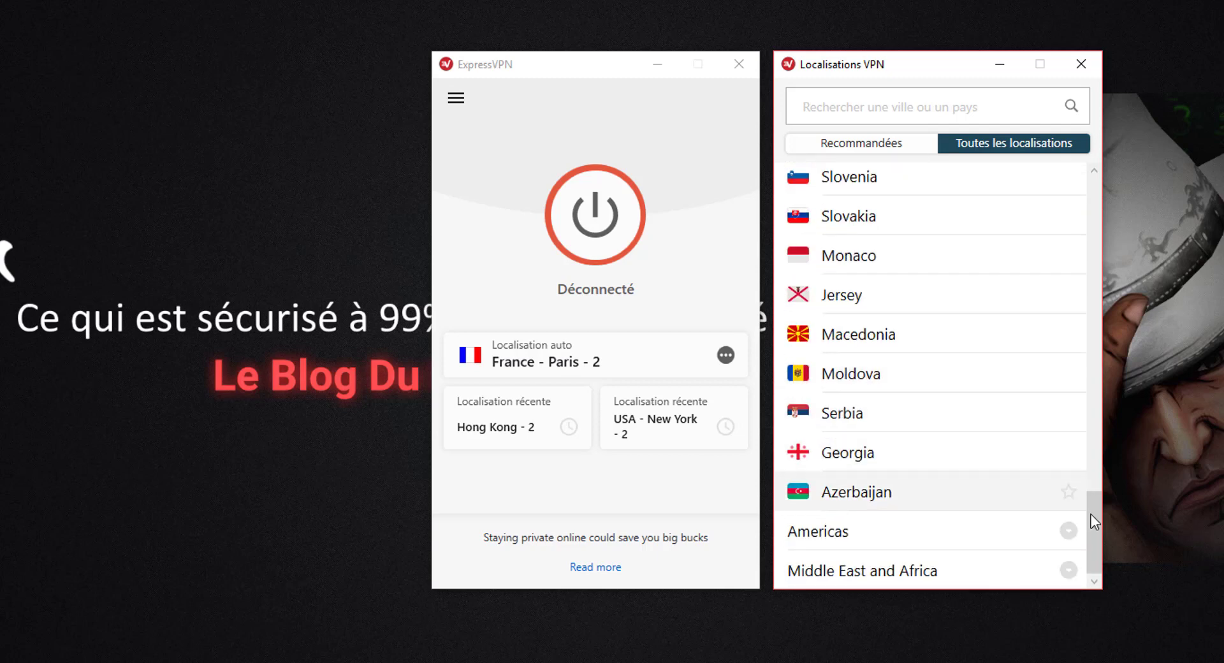
drag(1091, 513, 1120, 147)
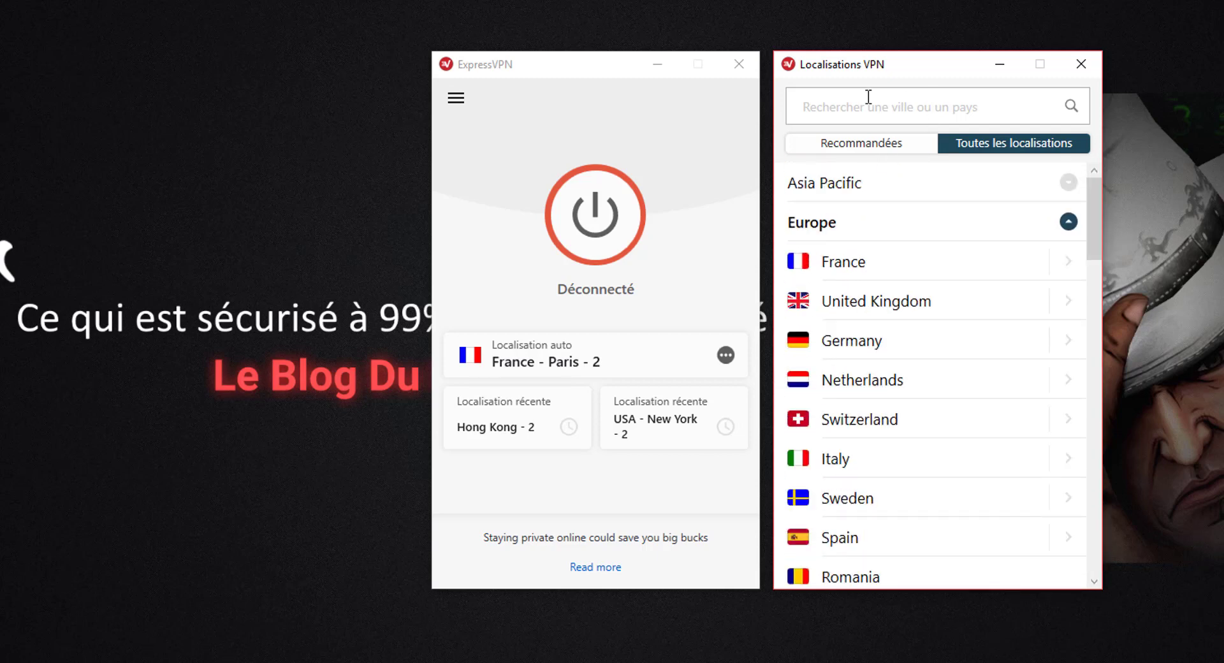
Search the VPN locations for "swit" and choose the Switzerland server without a number.
click(902, 102)
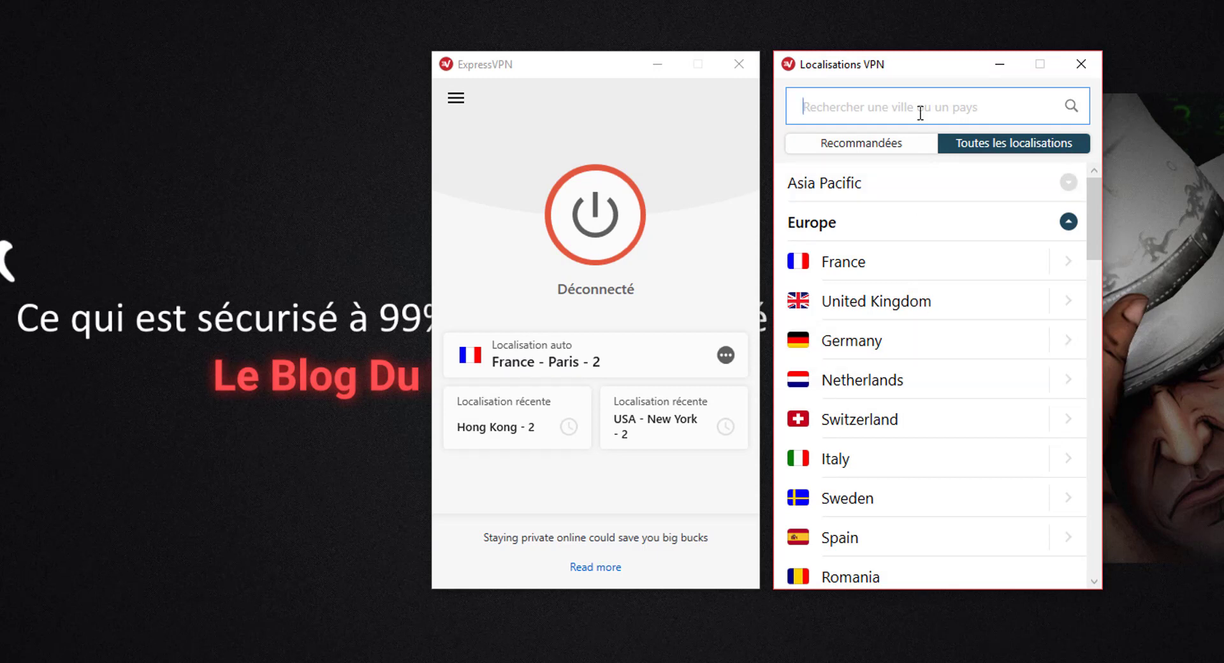
text(sui)
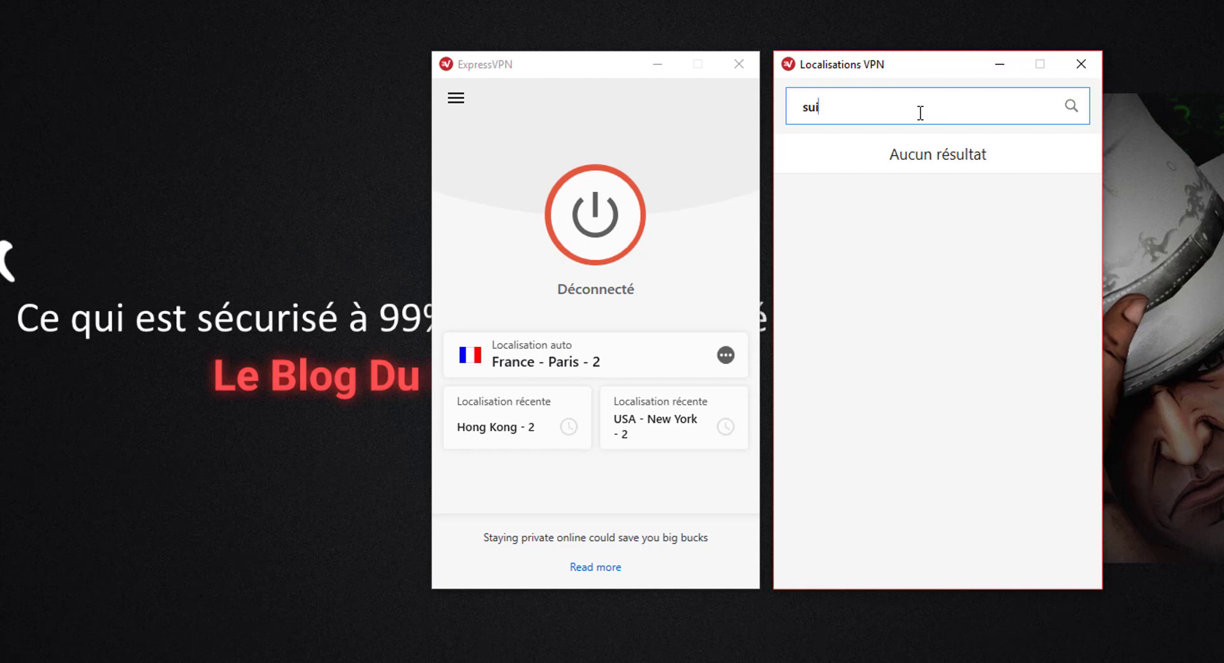
key(BackSpace)
key(BackSpace)
text(wit)
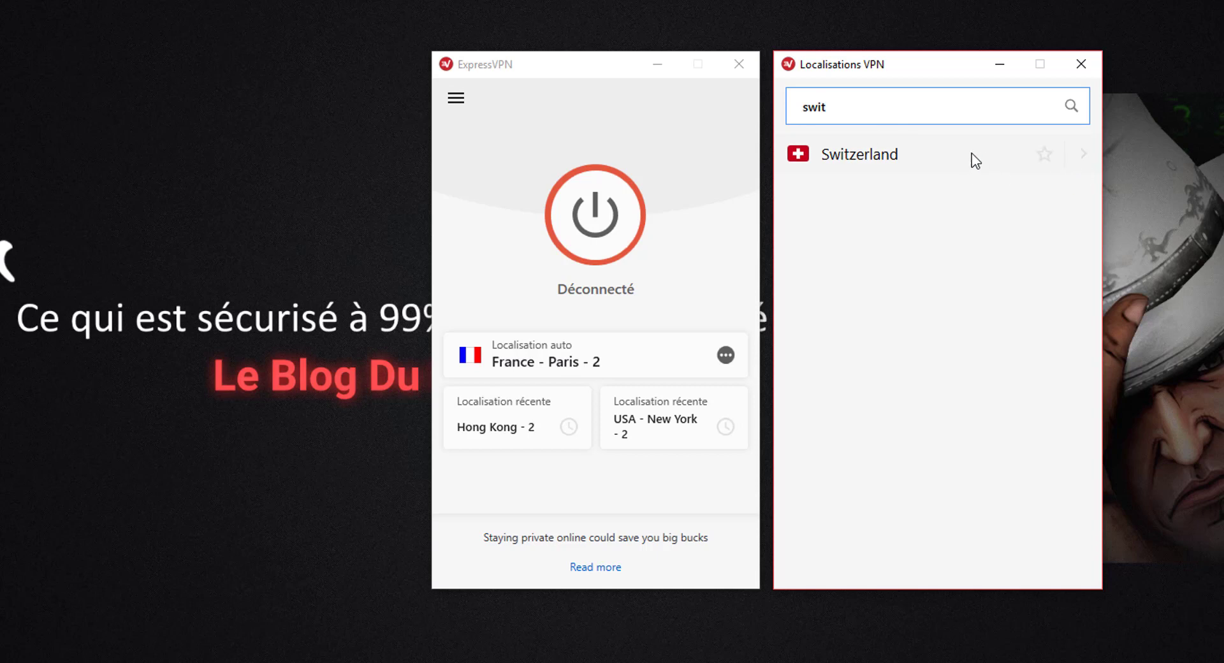
click(1080, 159)
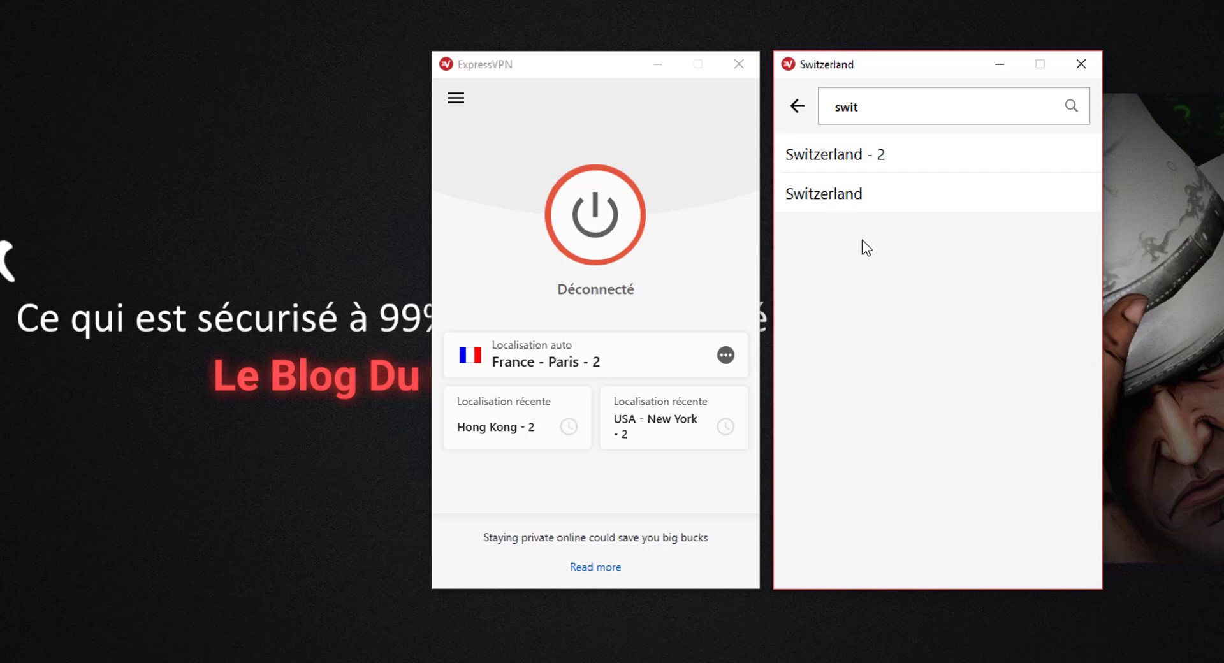
click(836, 195)
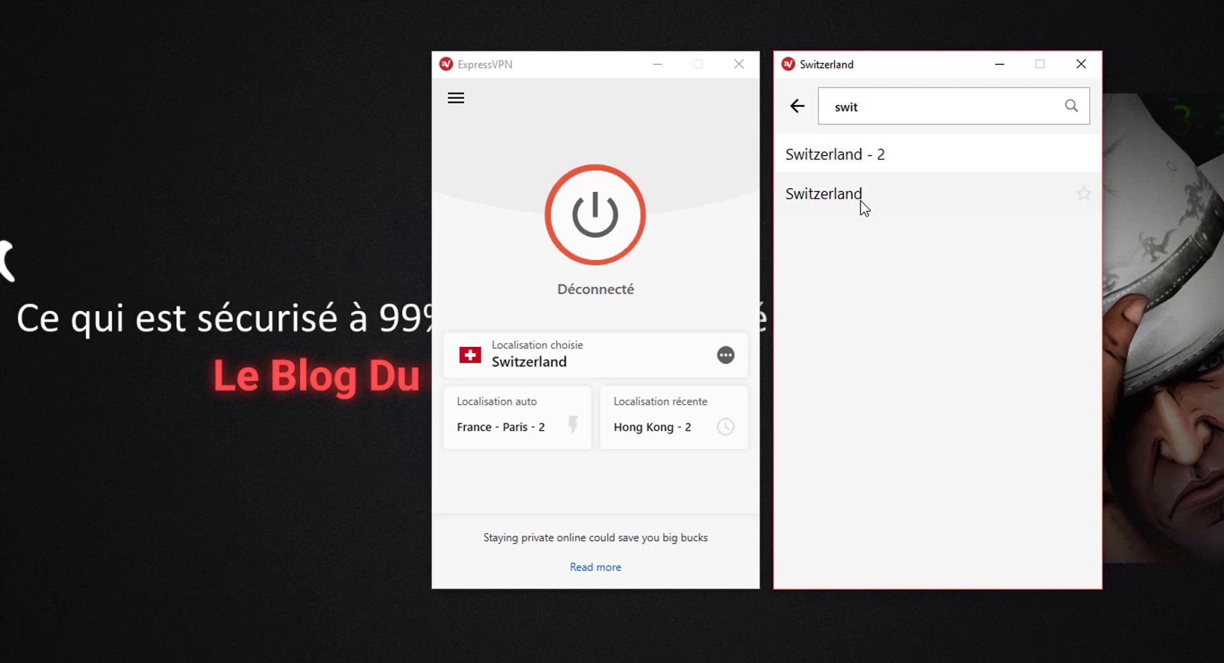
Connect the VPN to the Switzerland location and disconnect it again.
double_click(831, 194)
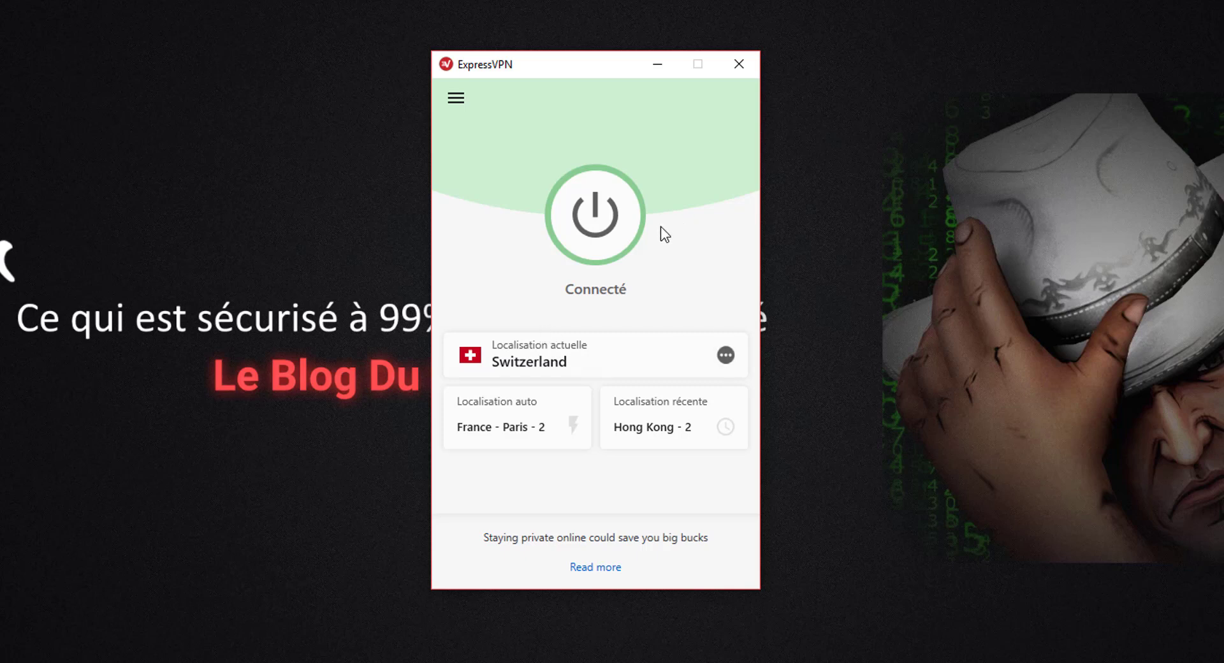
click(596, 207)
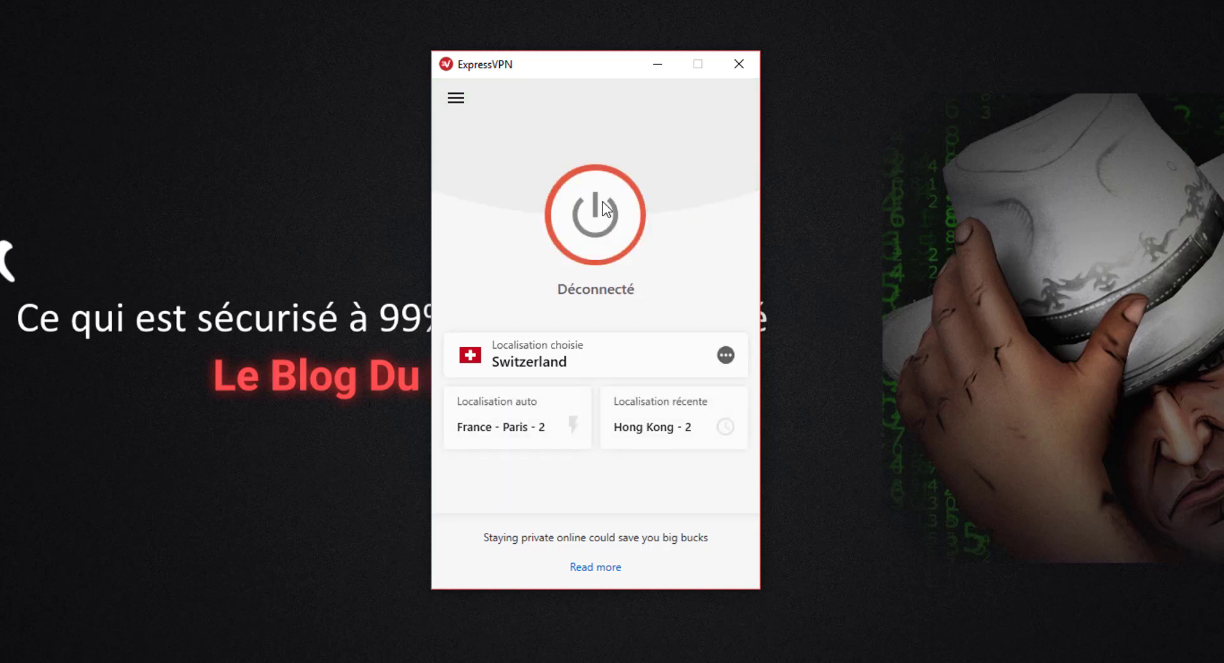
Look through the ExpressVPN main menu, including the VPN locations, the protocol options and the Aide & Support entry.
click(459, 107)
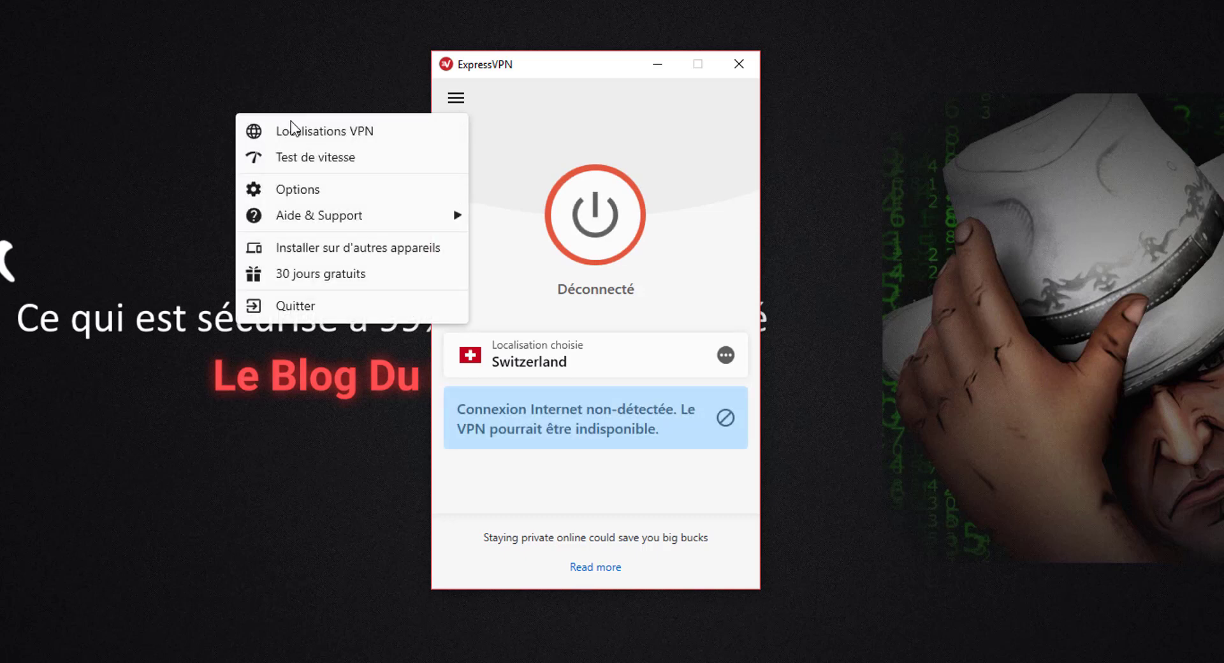
click(320, 133)
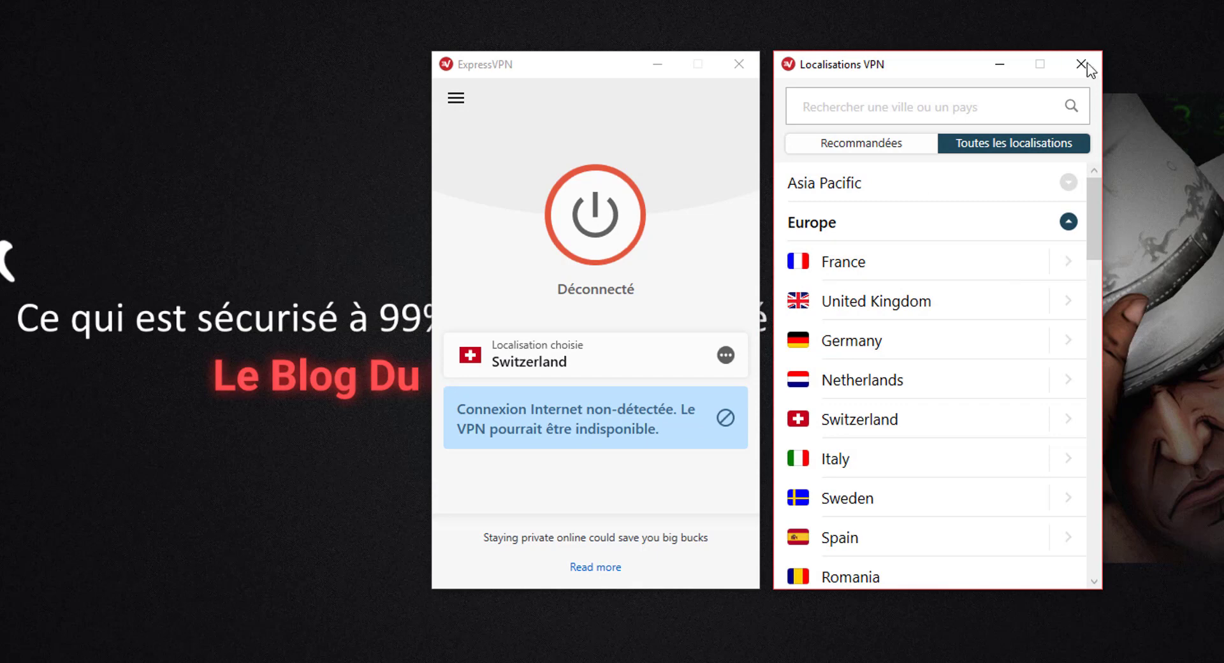
click(1086, 62)
click(456, 100)
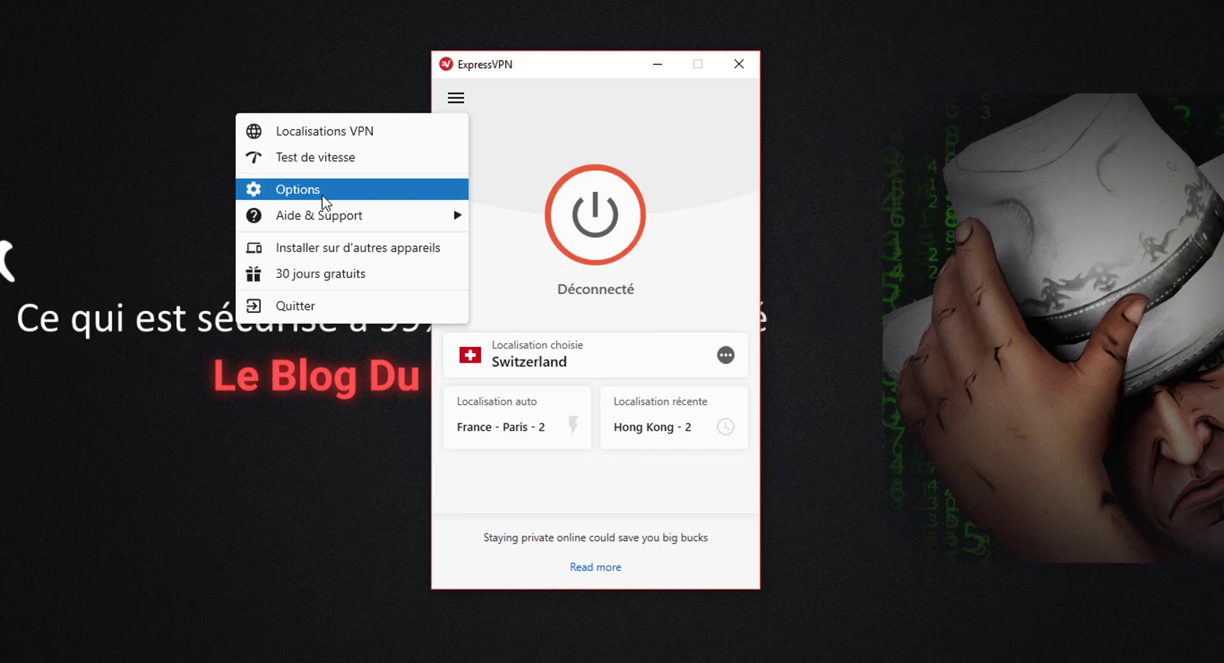
click(351, 188)
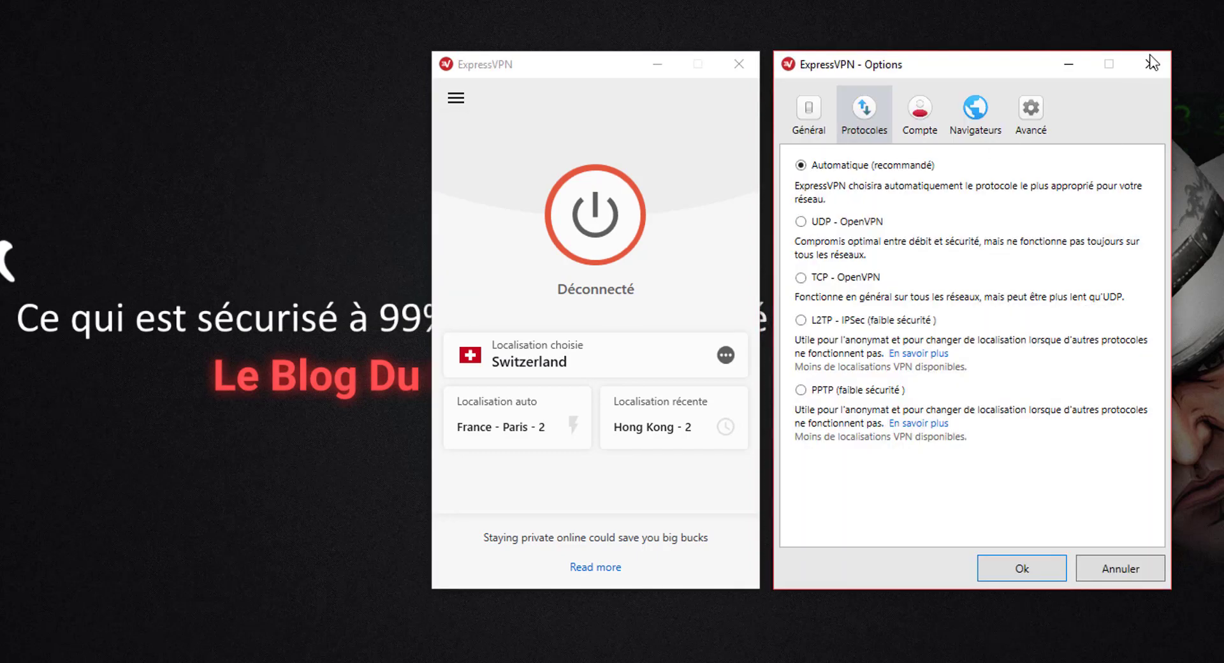
click(1149, 64)
click(457, 100)
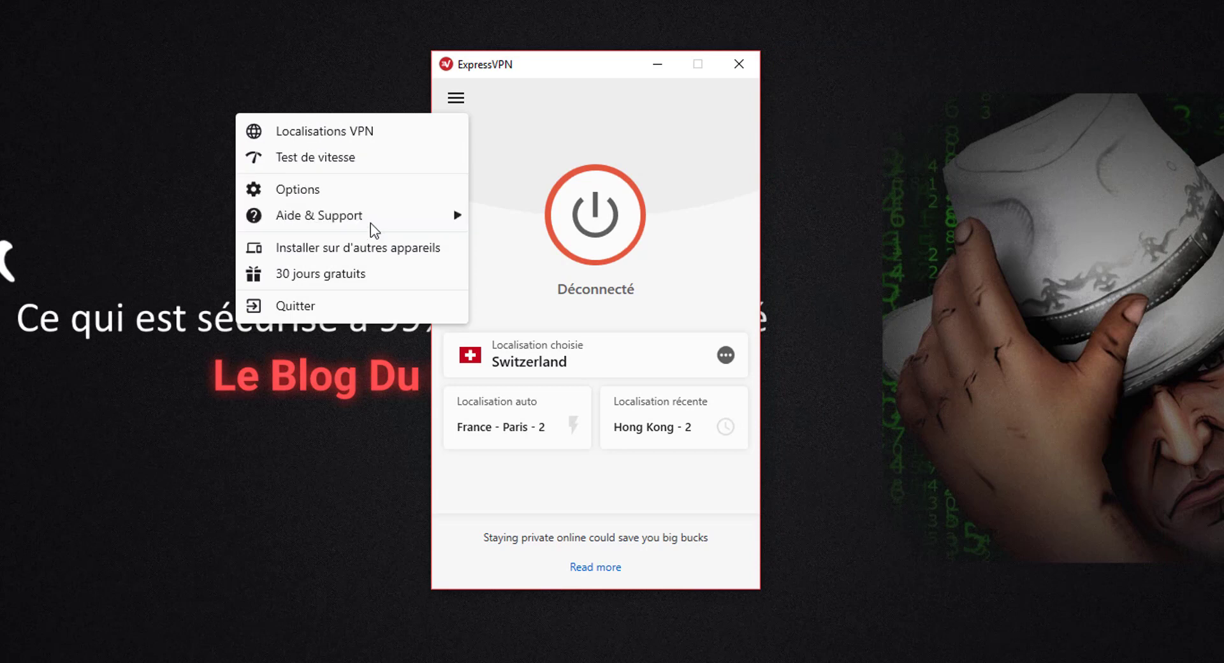
mouse_move(368, 216)
click(547, 72)
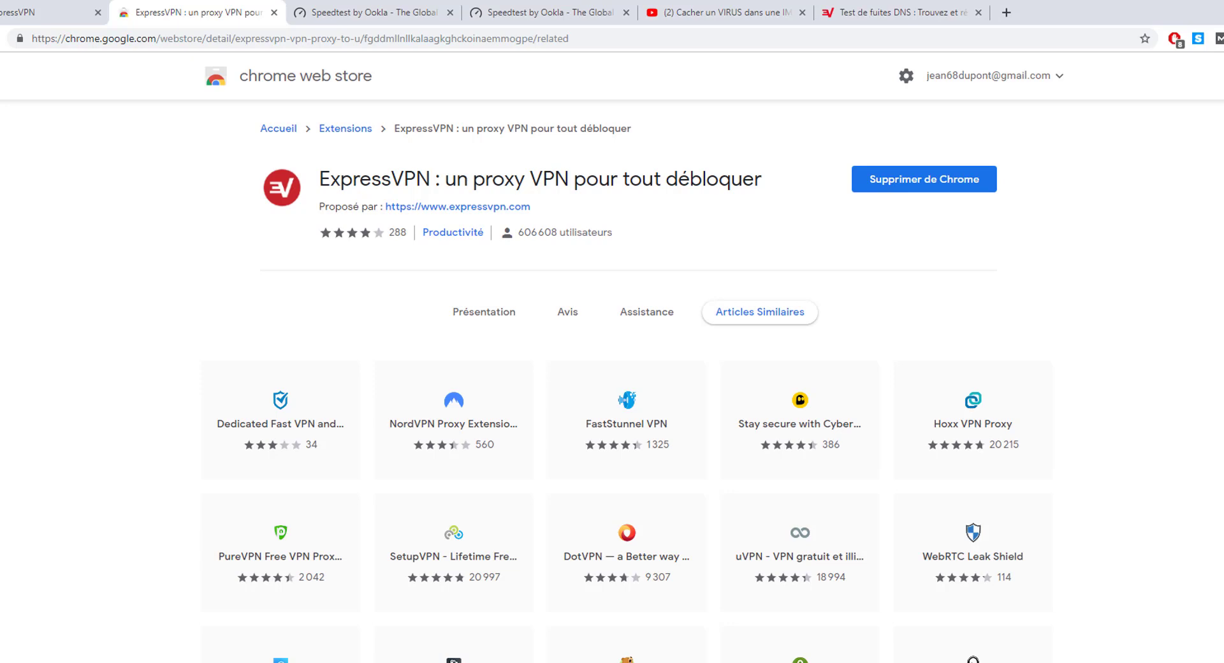
Switch to Chrome and examine the ExpressVPN extension's menu and its recommended VPN locations.
click(1150, 38)
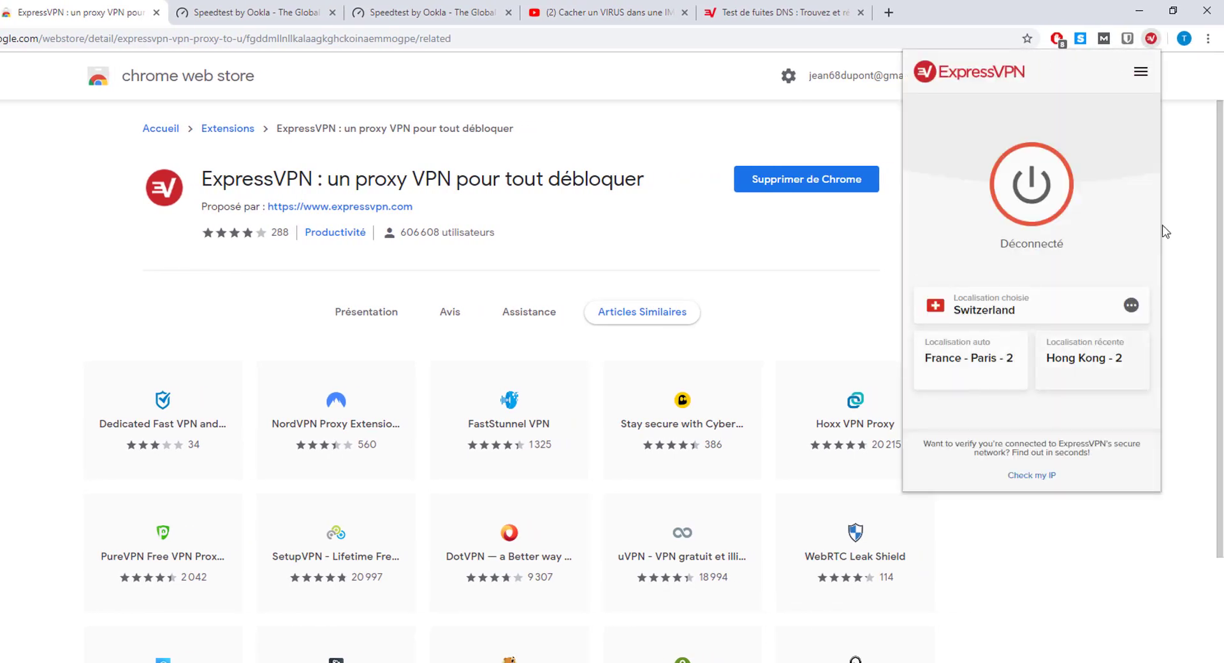
click(1141, 72)
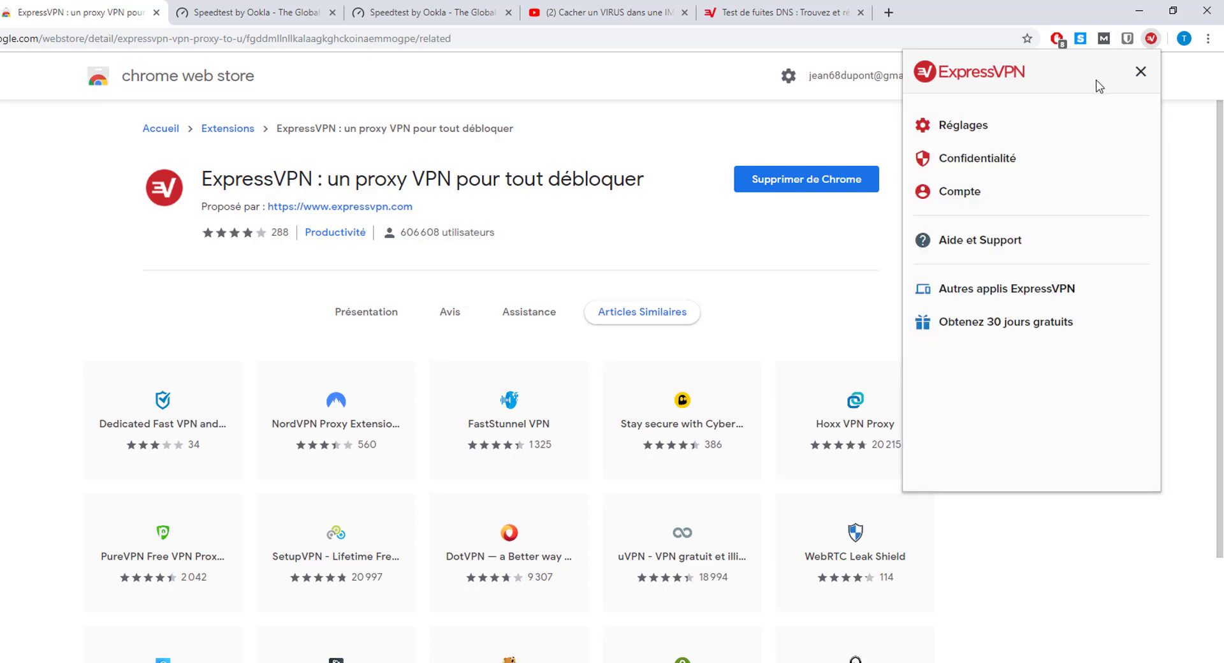
click(1141, 73)
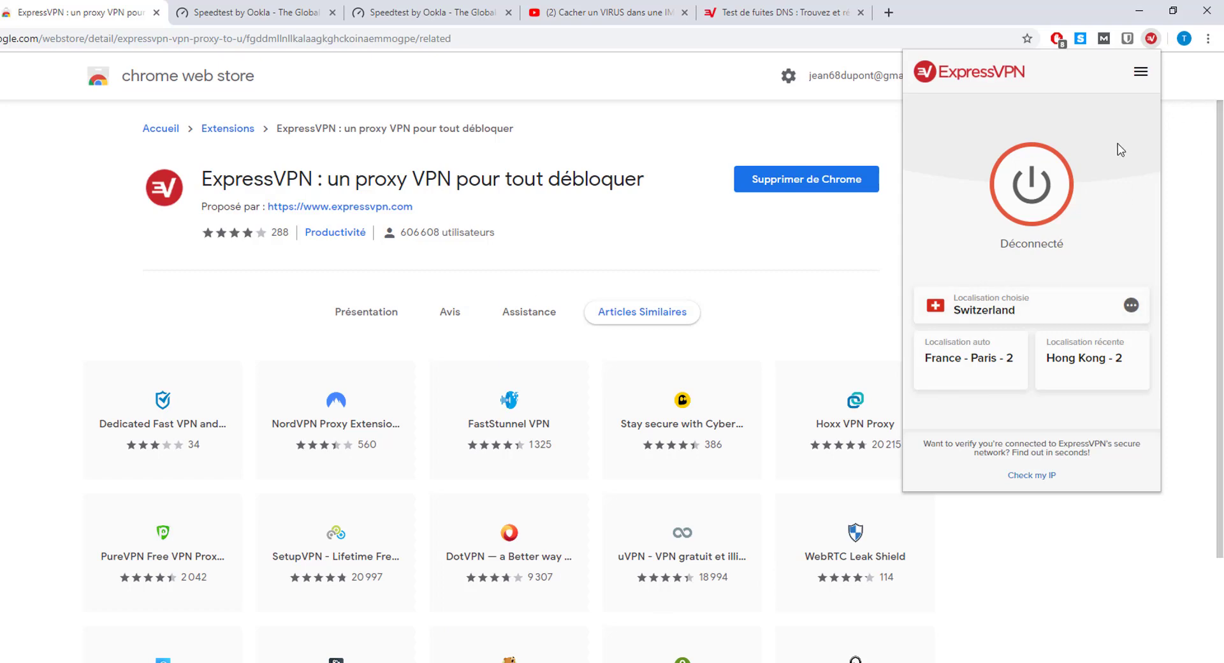
click(1131, 308)
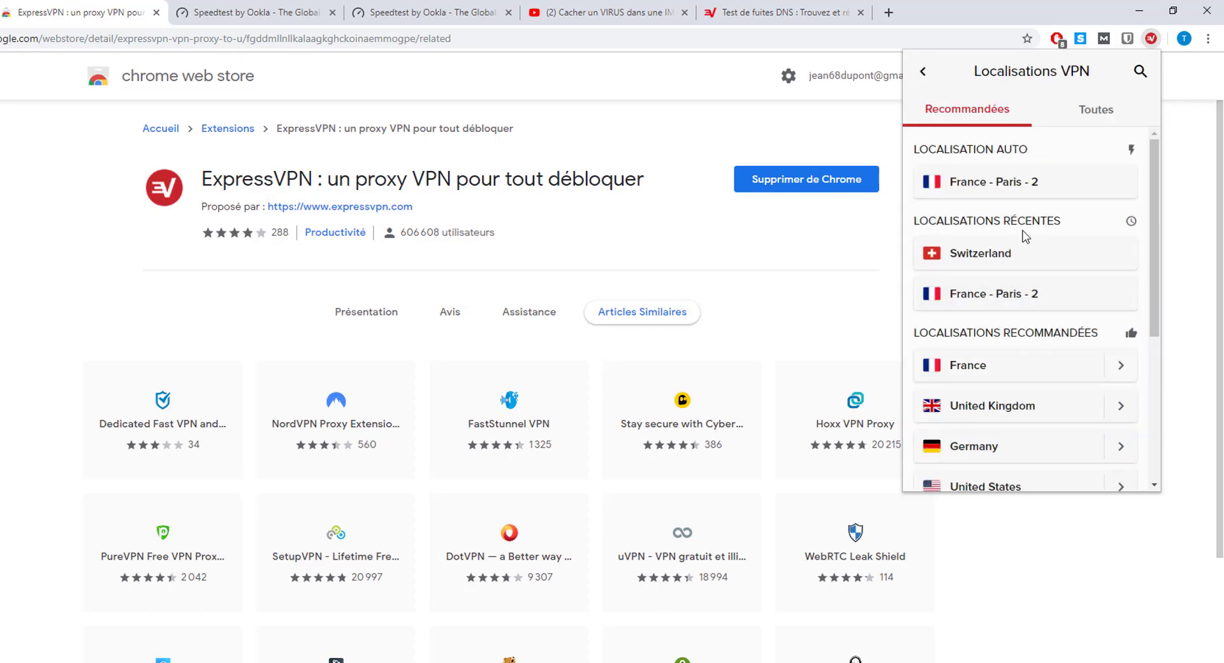
scroll(970, 422, down, 4)
scroll(970, 422, up, 5)
click(922, 71)
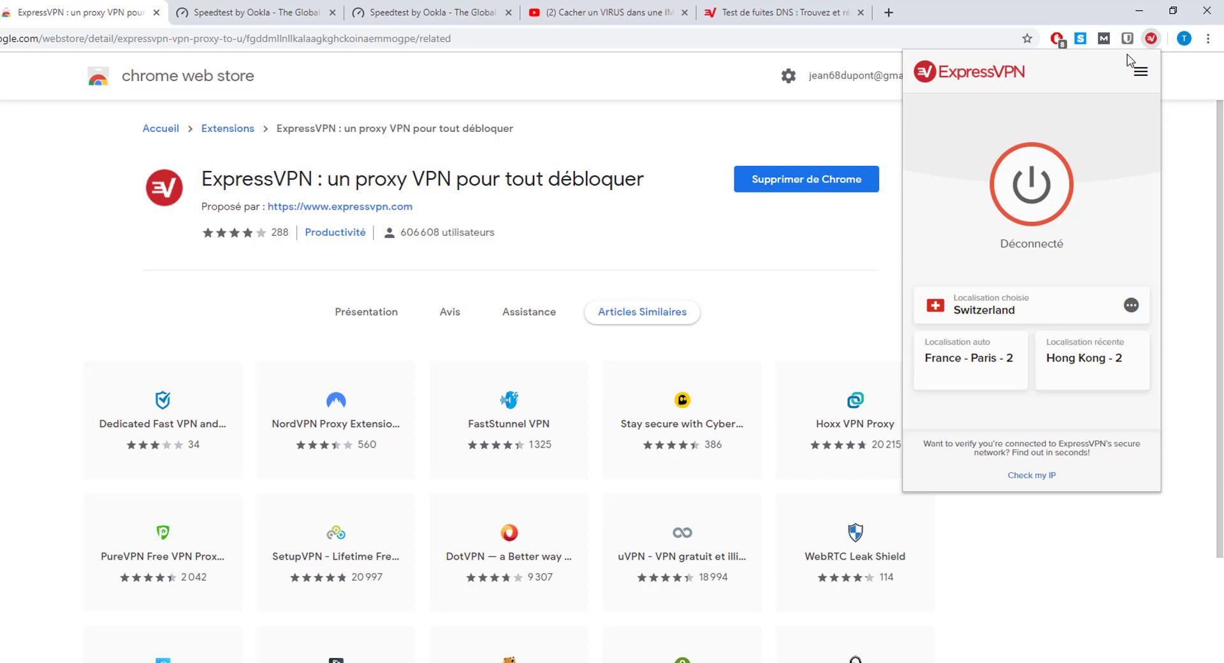
Compare the two saved Speedtest results, one for the Hombourg-Haut server and one for Hong Kong.
click(236, 5)
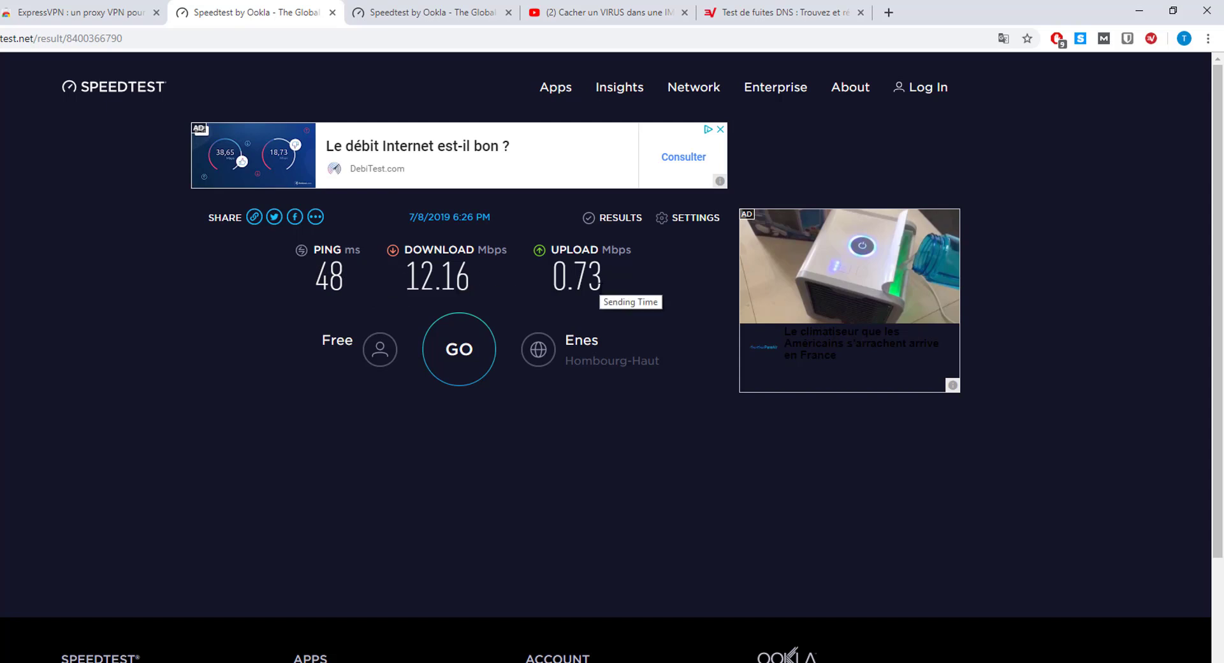
click(450, 12)
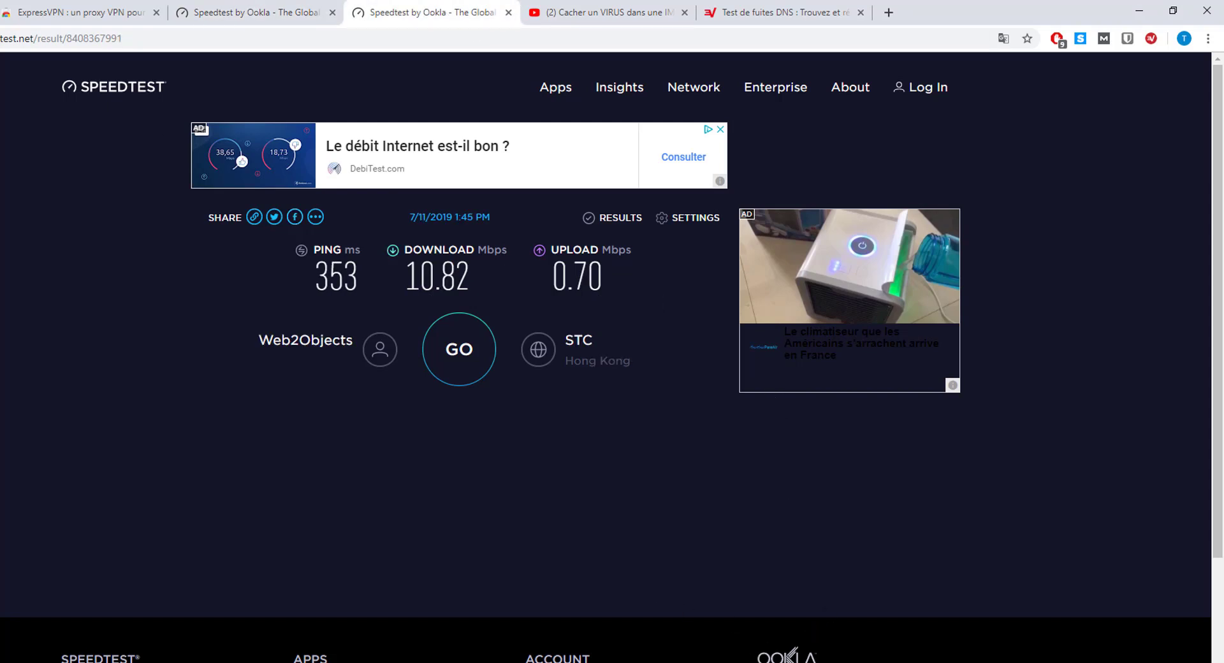
Switch to the ExpressVPN app, choose the automatic location France - Paris - 2, and connect the VPN.
key(alt+Tab)
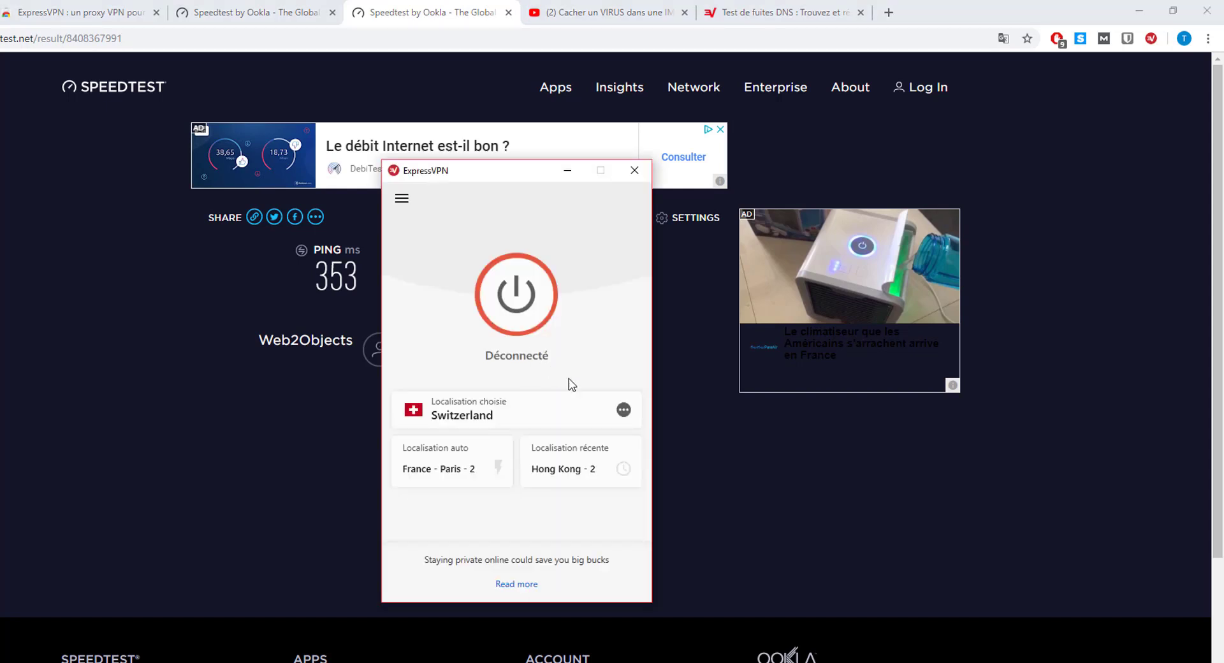
click(623, 409)
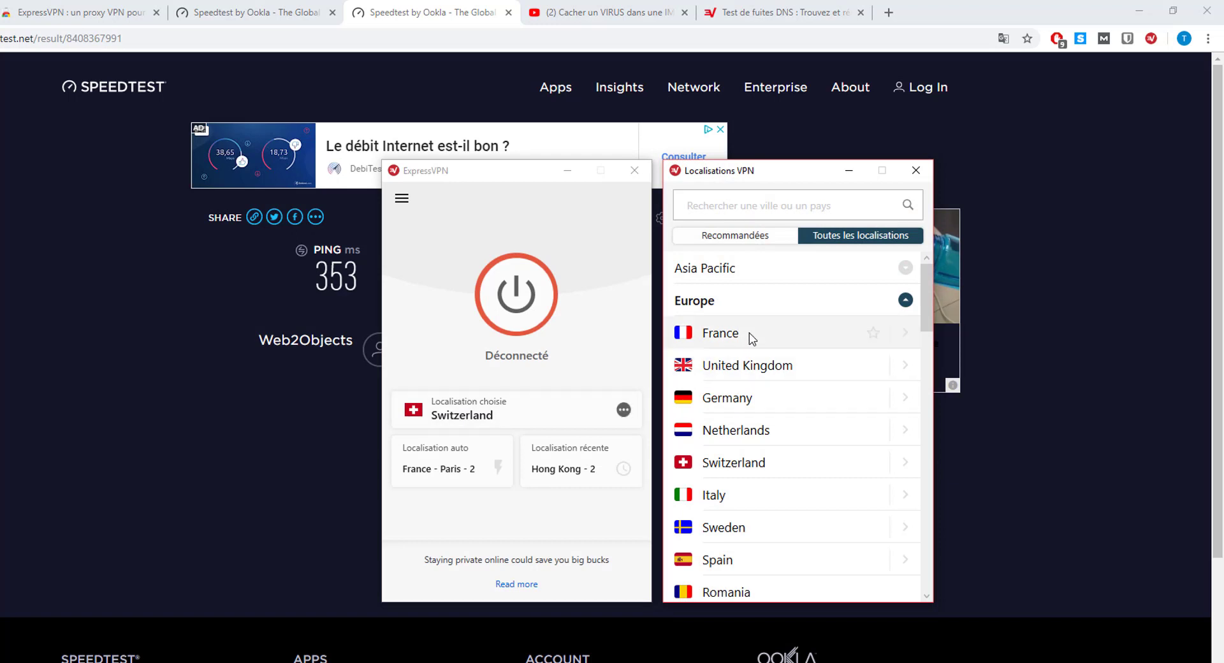
click(755, 240)
click(772, 293)
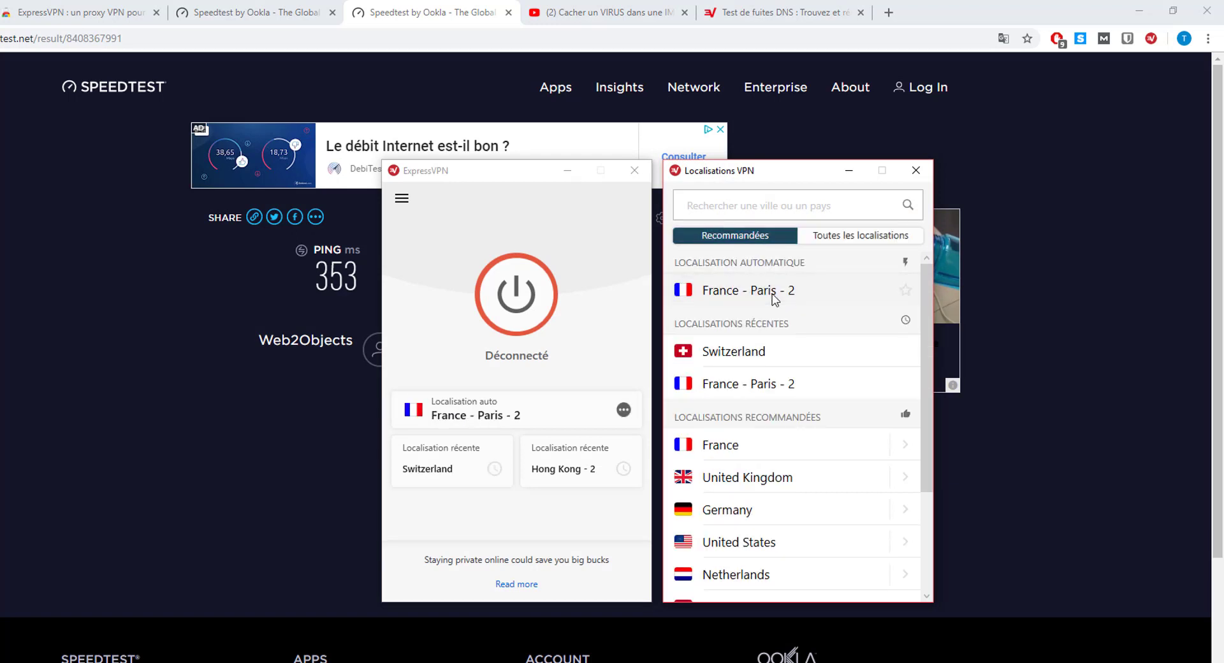
click(521, 297)
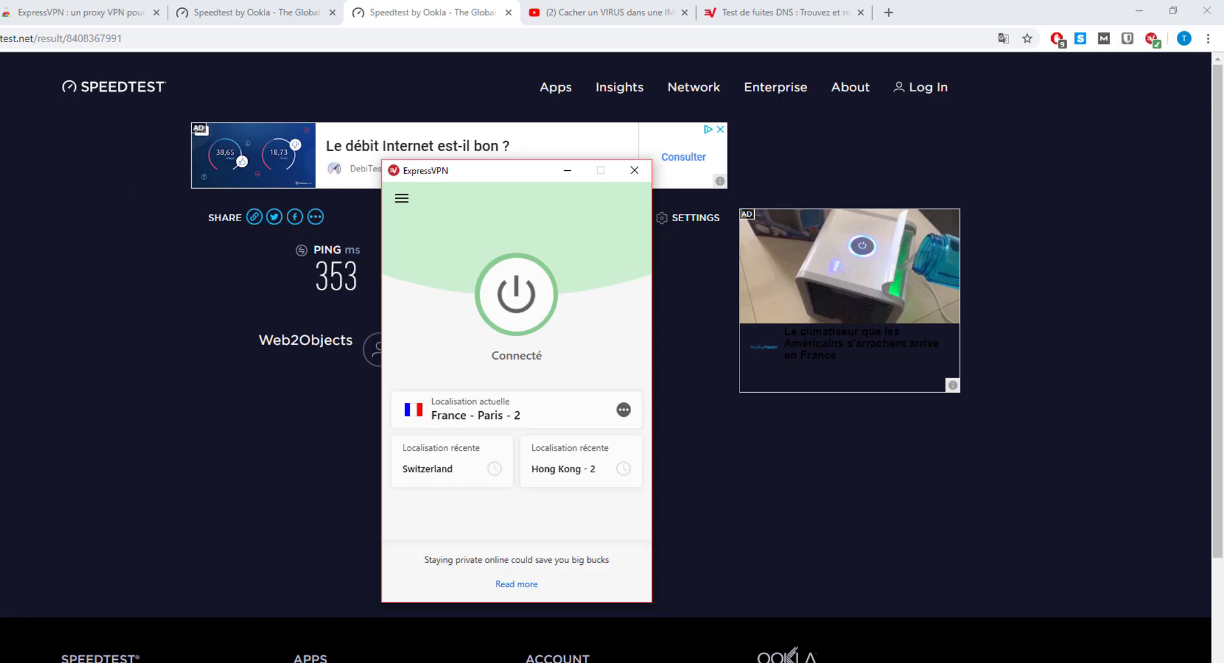
Start a new Speedtest in Single connection mode with the Naitways server in Paris.
click(102, 92)
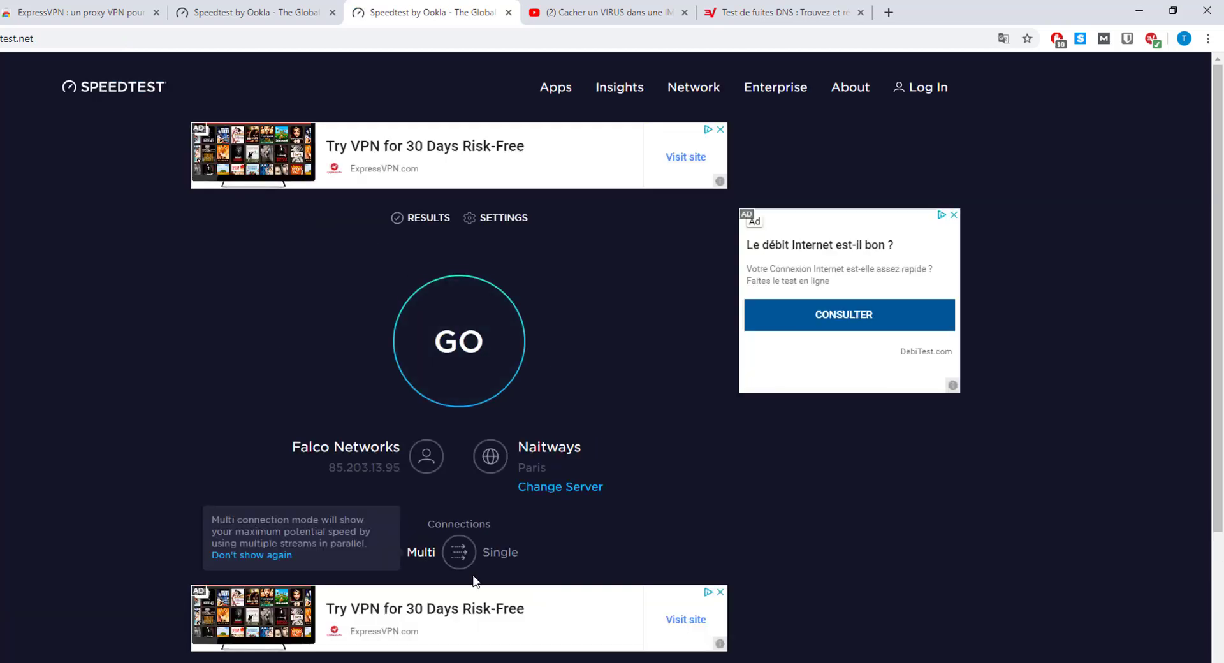
click(464, 554)
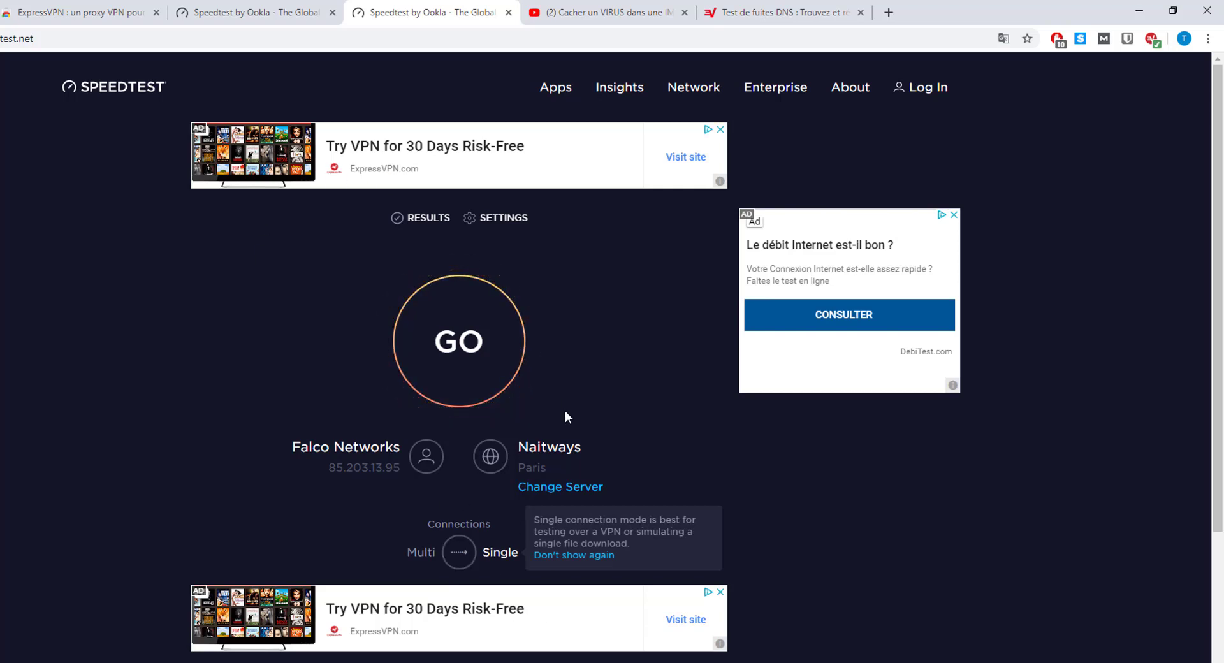
click(459, 338)
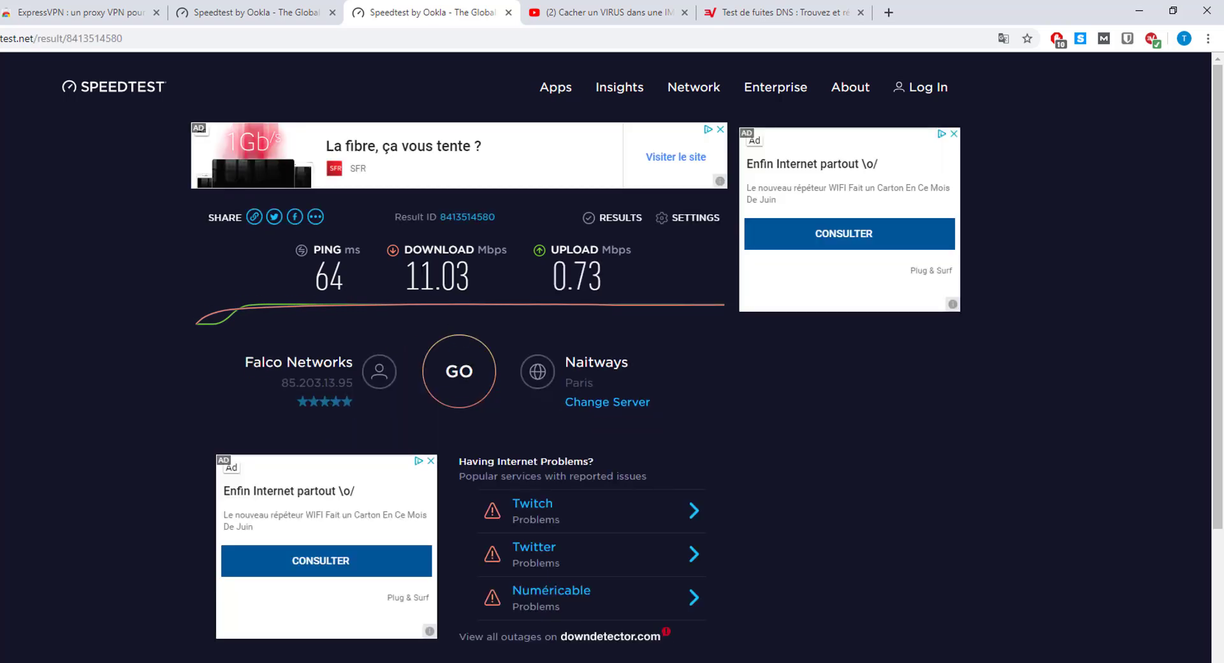
Compare the ping, download and upload figures of the new Paris Speedtest with the saved Hombourg-Haut result.
click(284, 10)
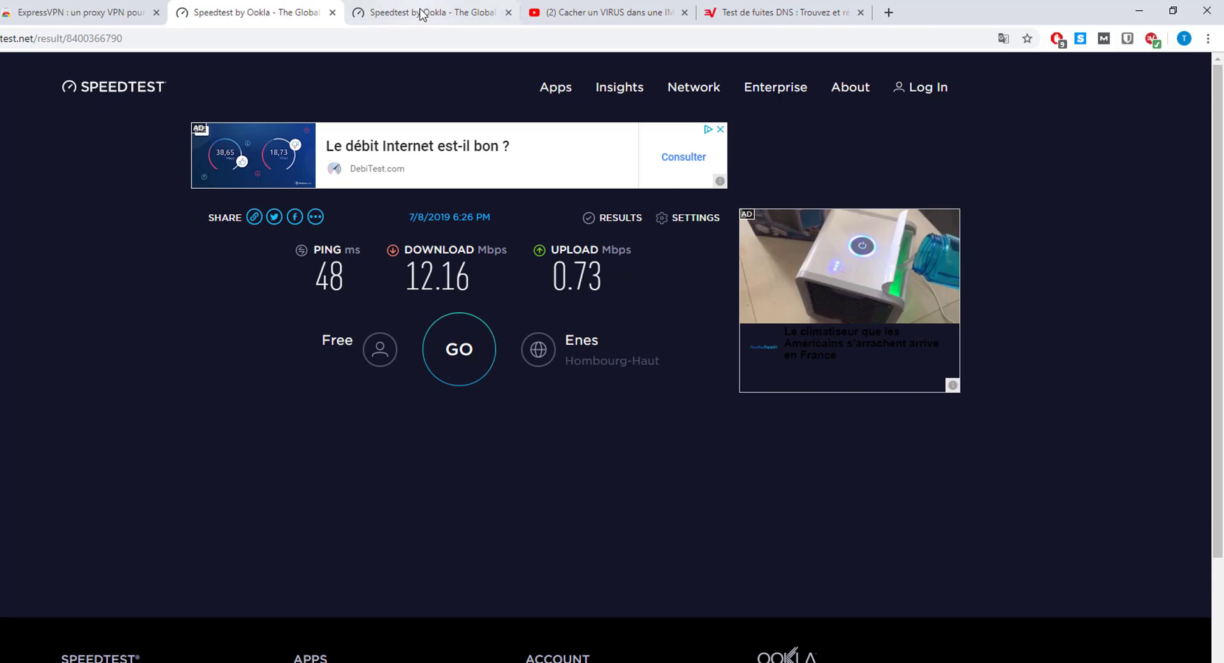
click(395, 13)
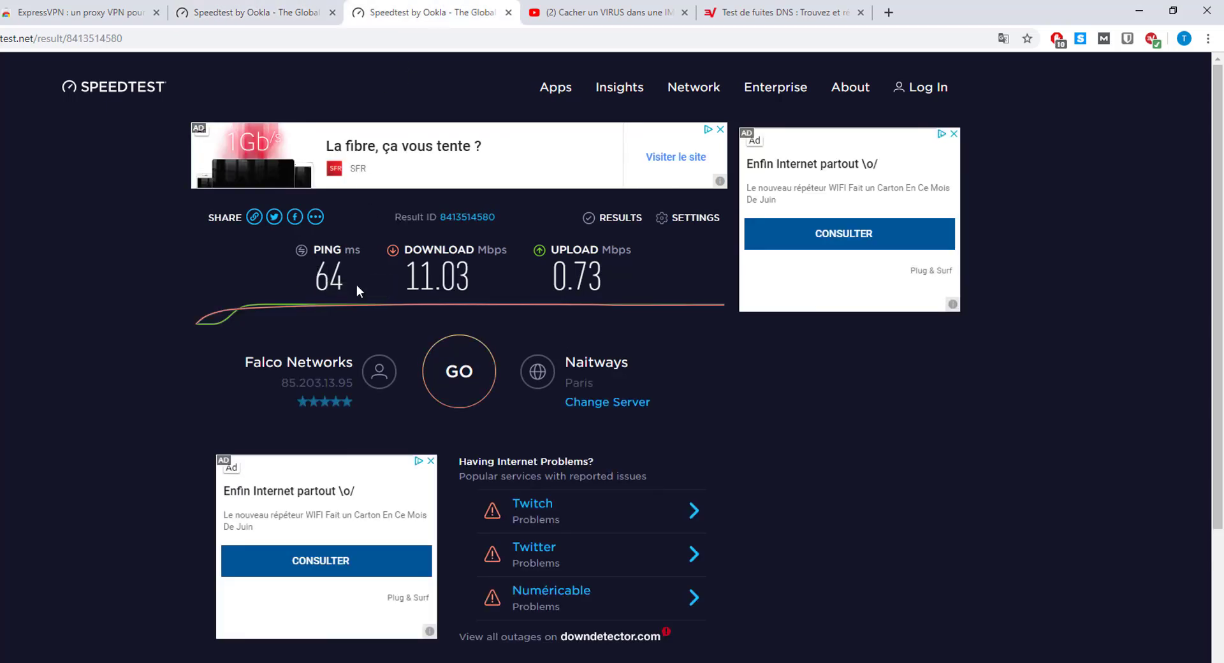
click(266, 5)
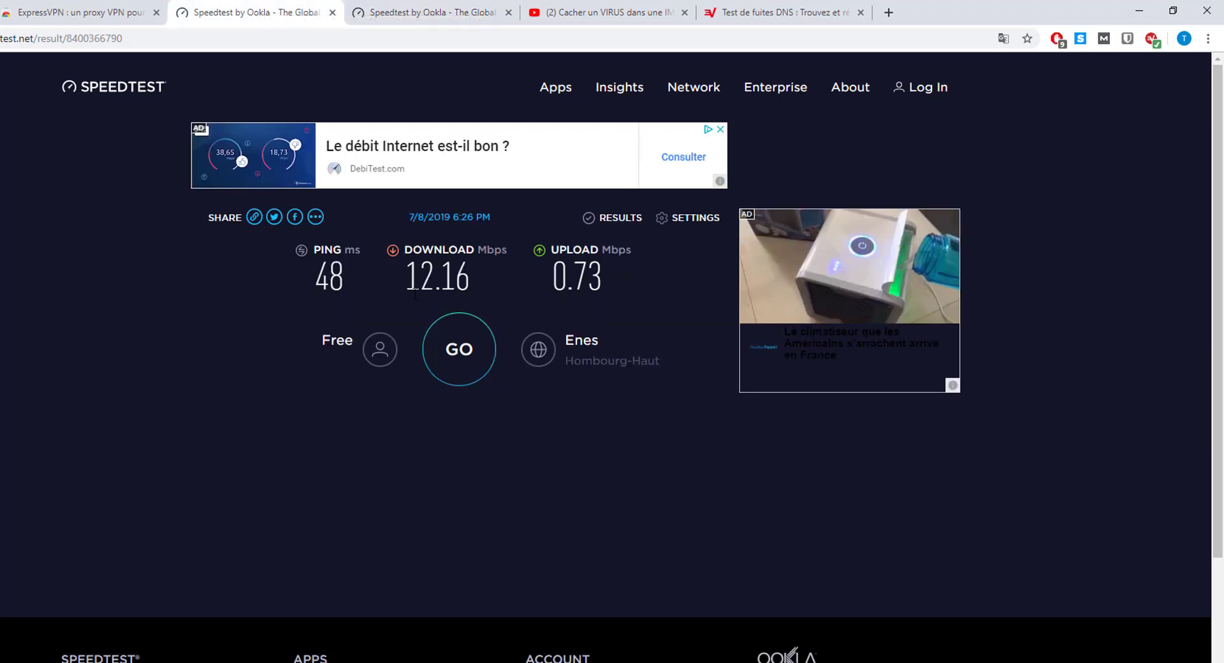
click(445, 6)
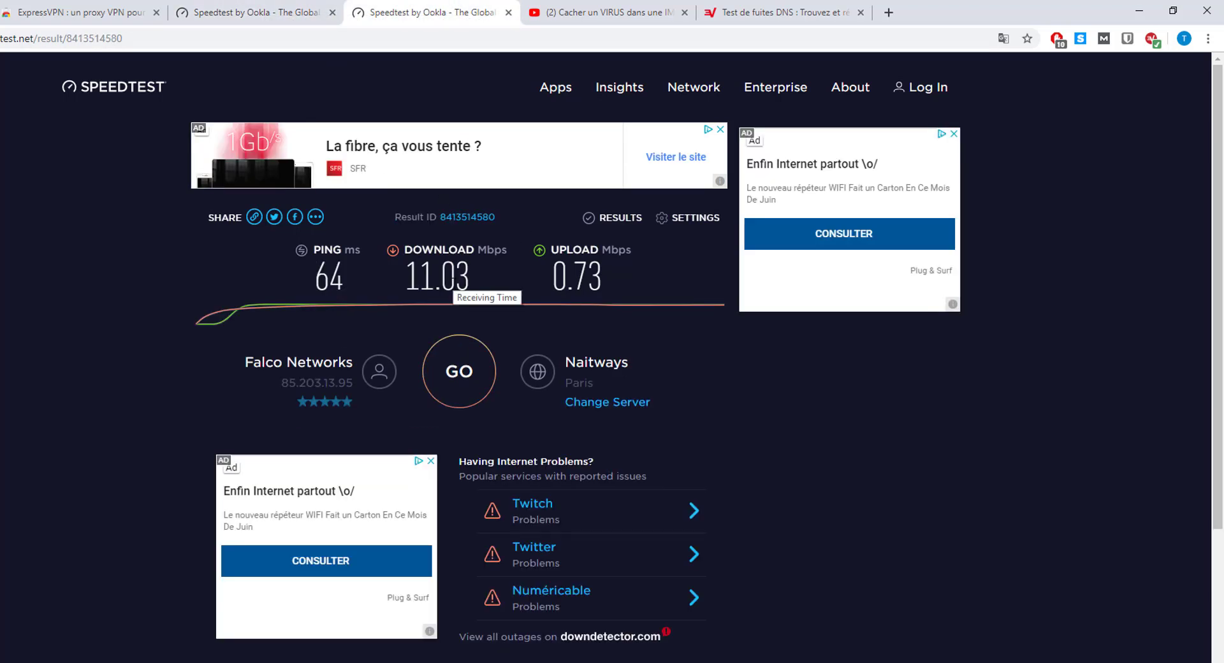
click(297, 7)
click(464, 7)
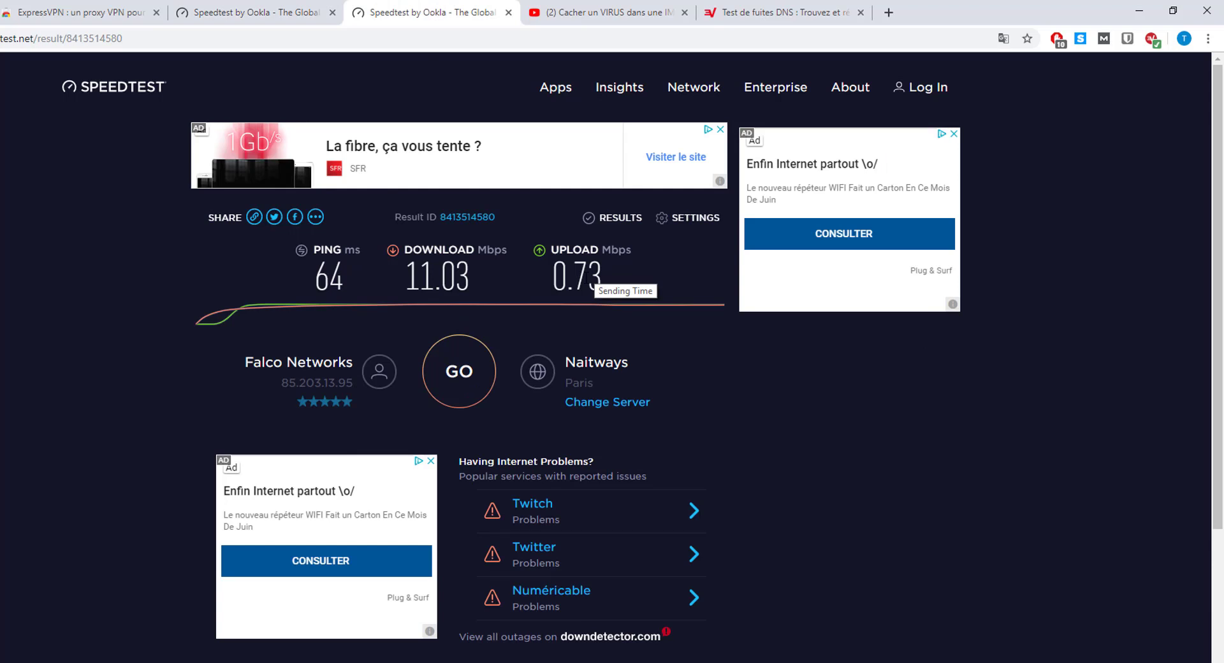
Reload the YouTube video about hiding a virus in an image and skip ahead twice to test its buffering.
click(628, 14)
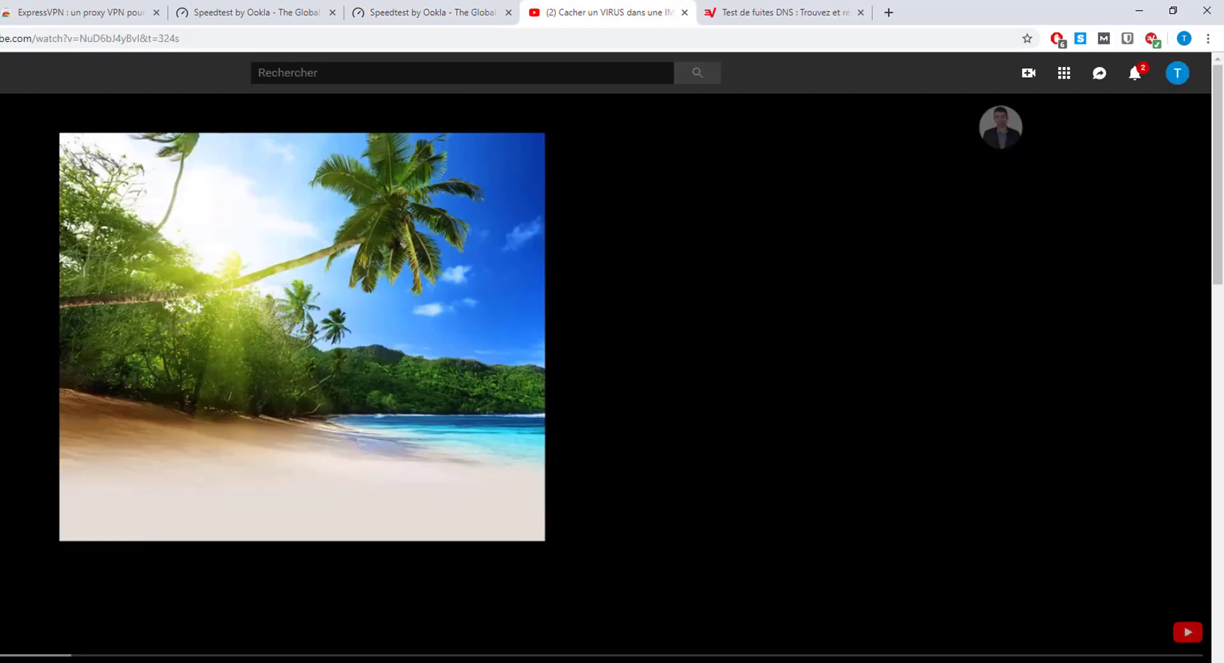
key(F5)
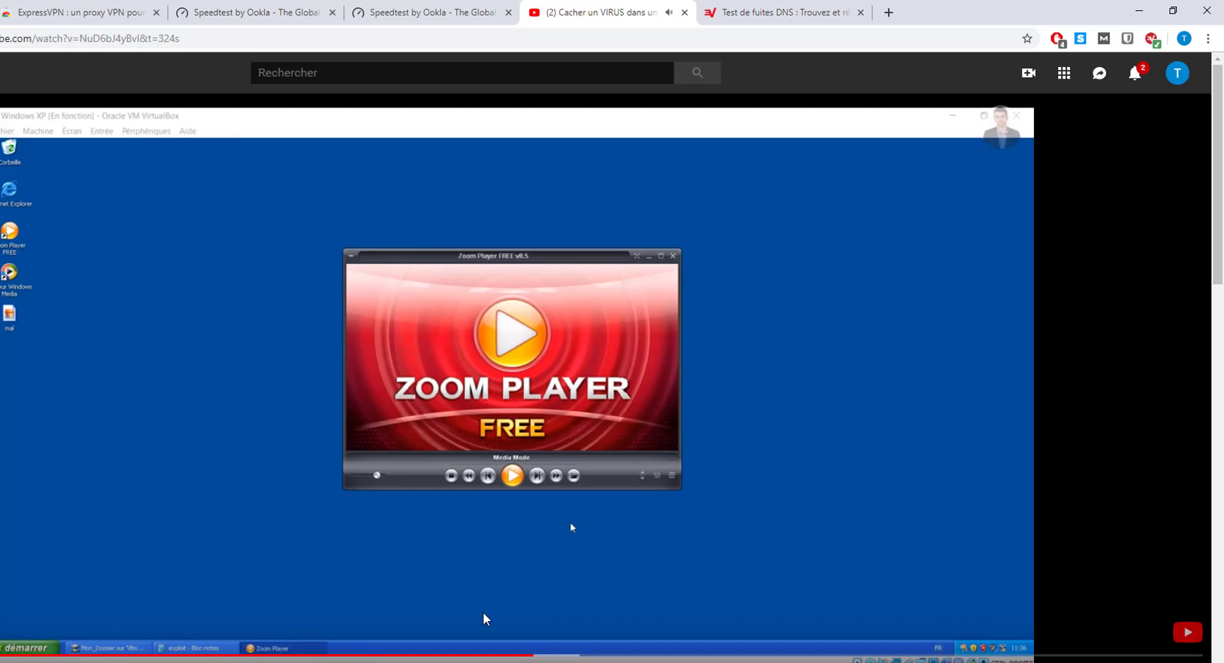
click(567, 655)
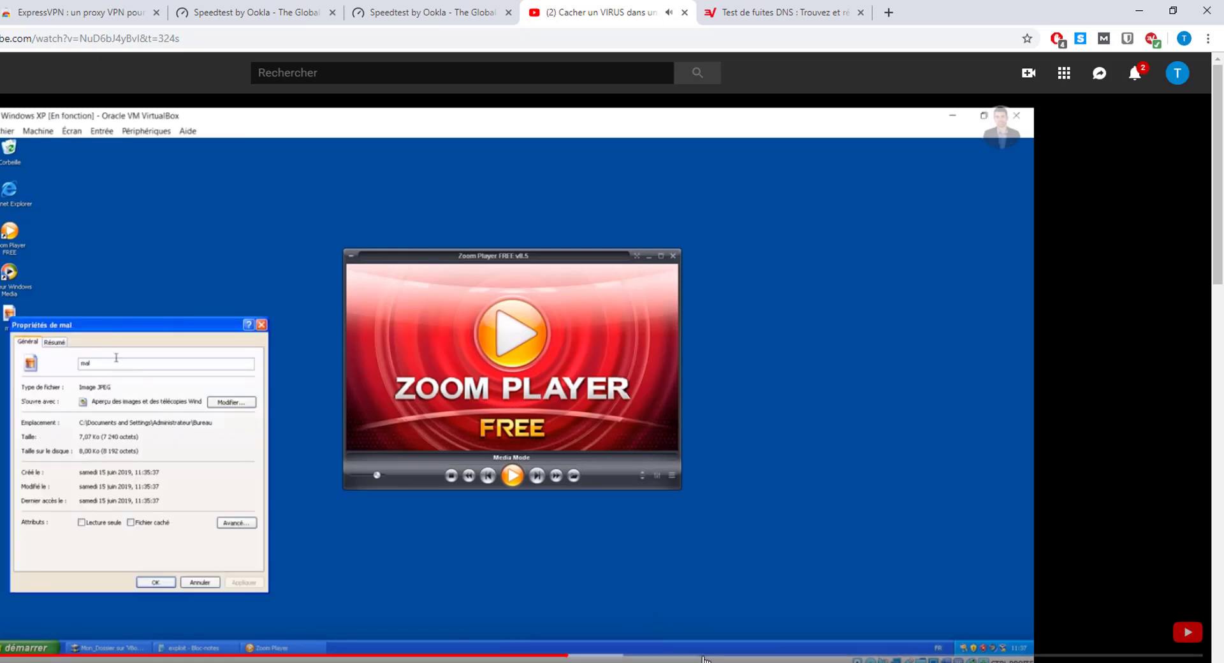
click(765, 655)
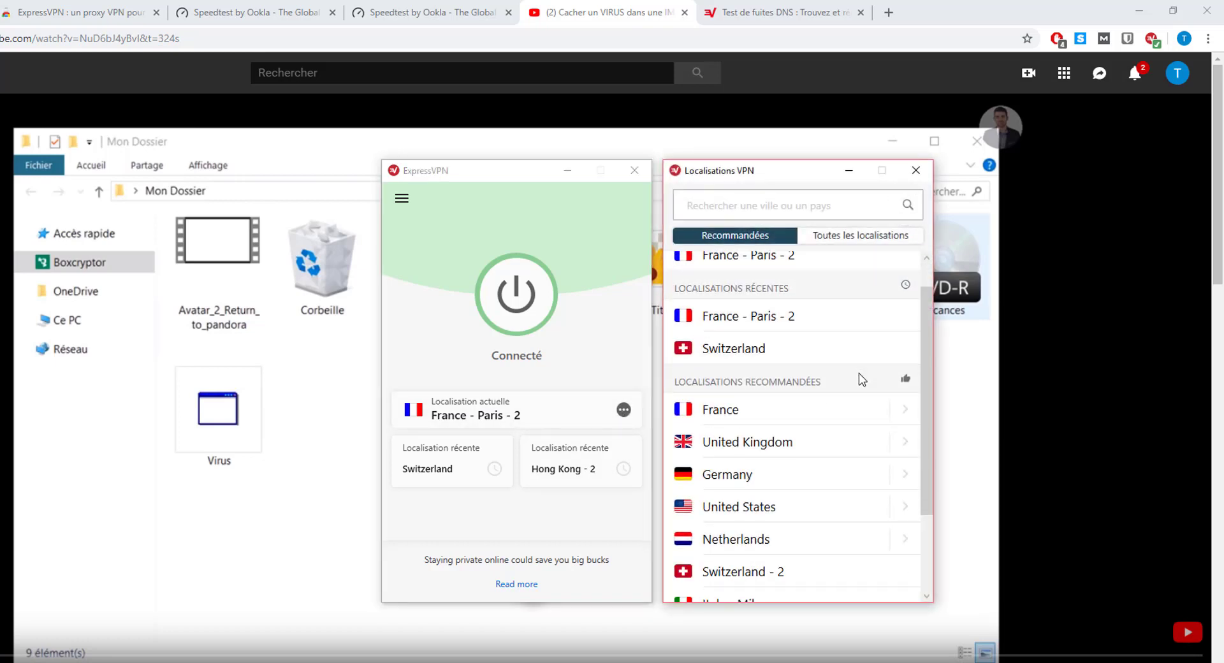
In ExpressVPN, choose USA - New York from the United States locations, accept the location change, and connect the VPN.
click(903, 439)
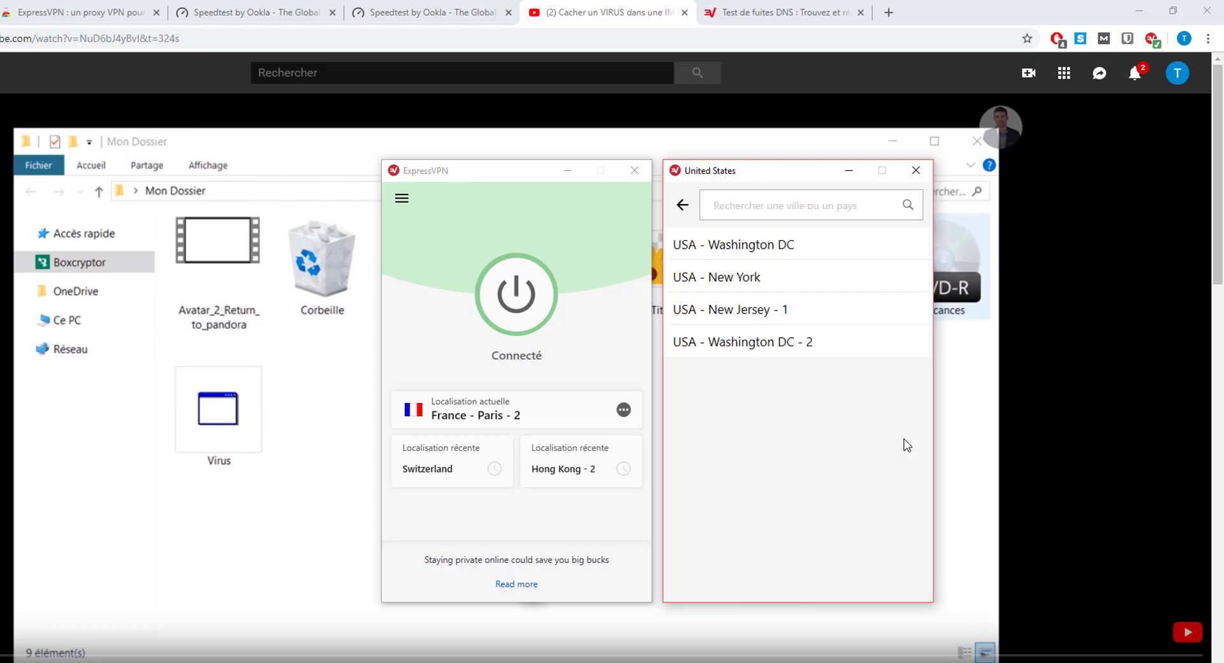
double_click(843, 282)
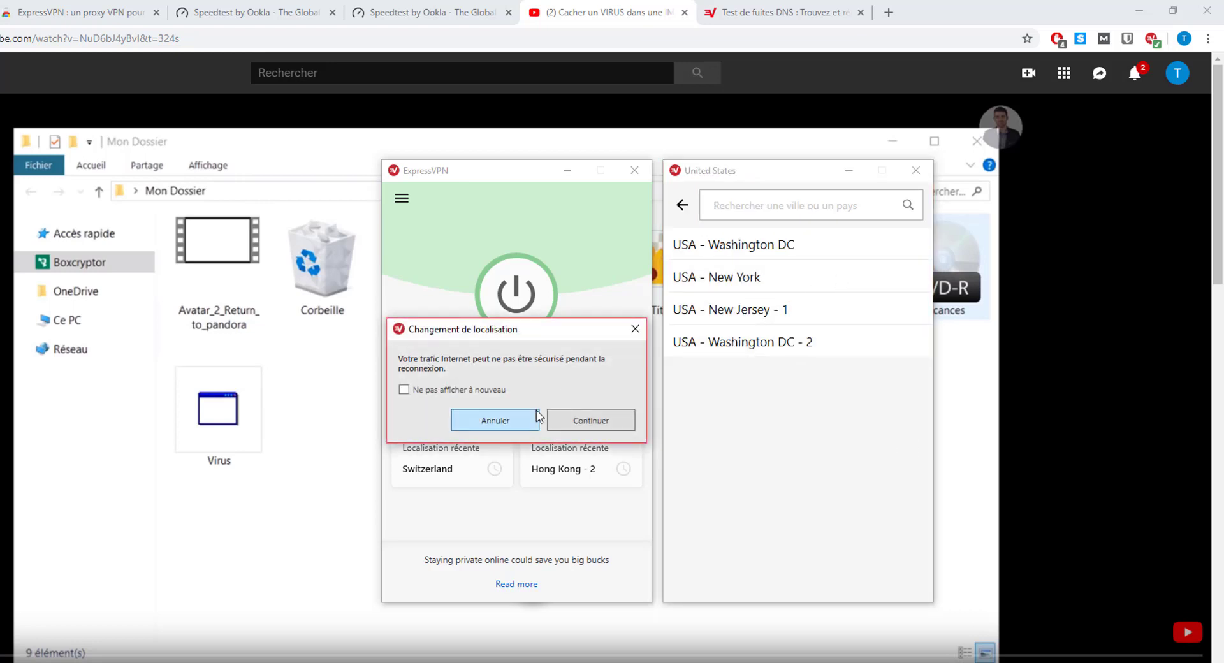
click(594, 419)
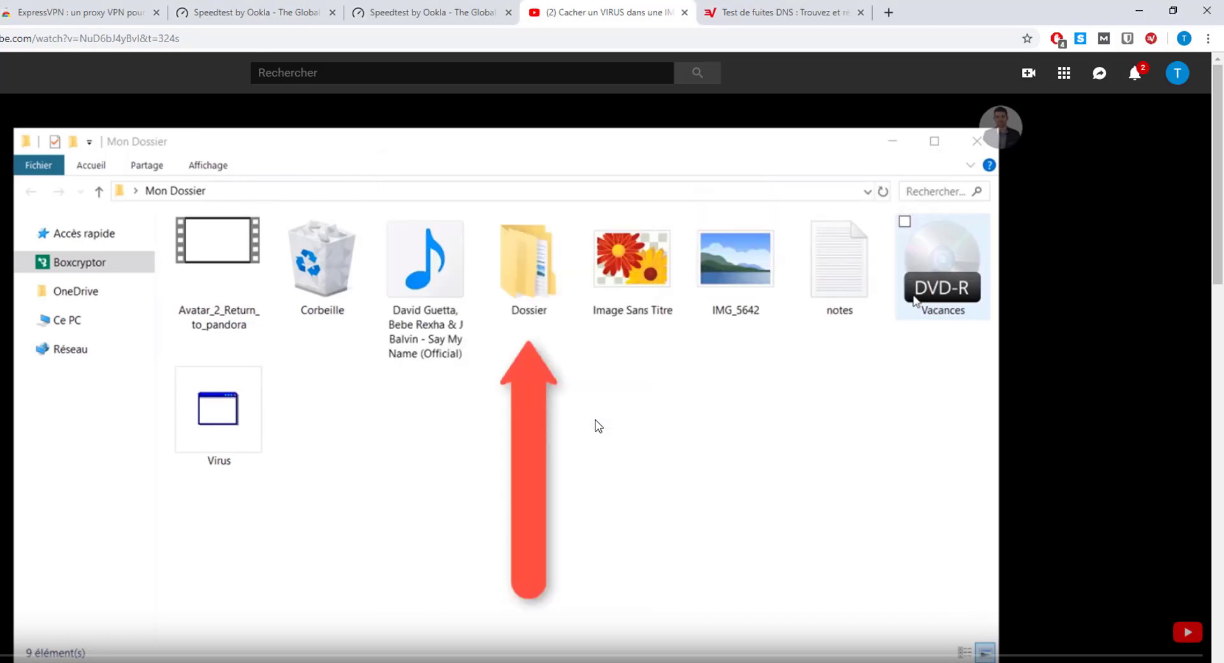
click(512, 288)
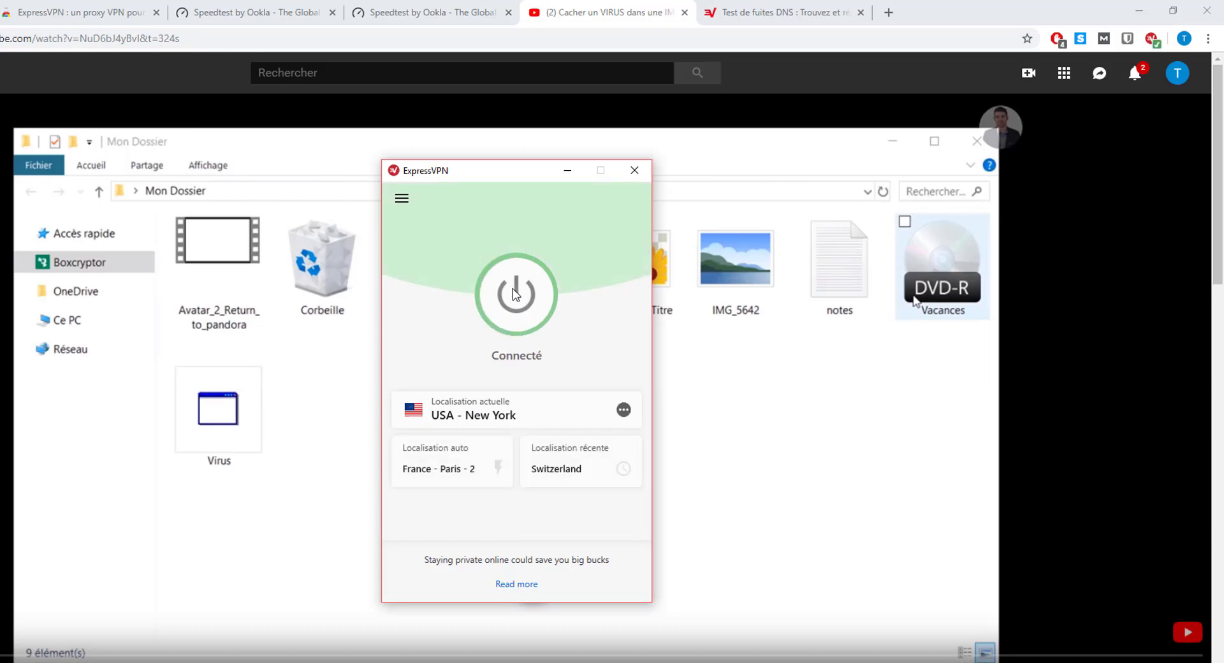
Reload the latest Speedtest page in Chrome and run a new speed test over the New York connection.
click(433, 12)
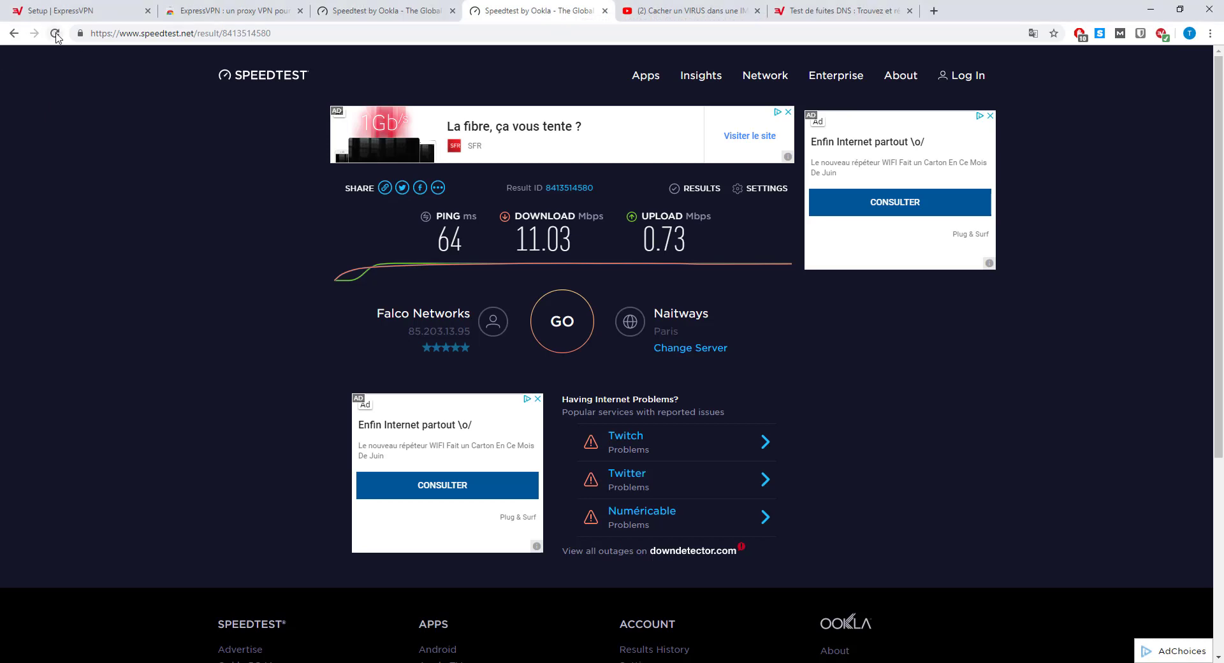
click(55, 33)
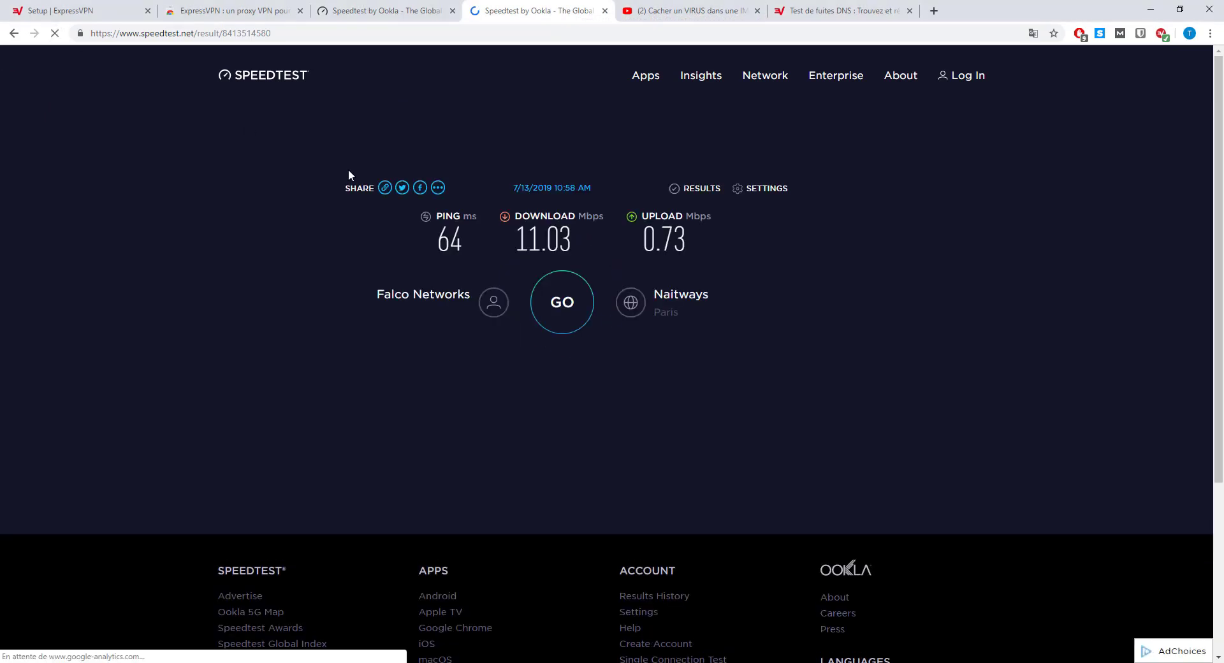
click(566, 304)
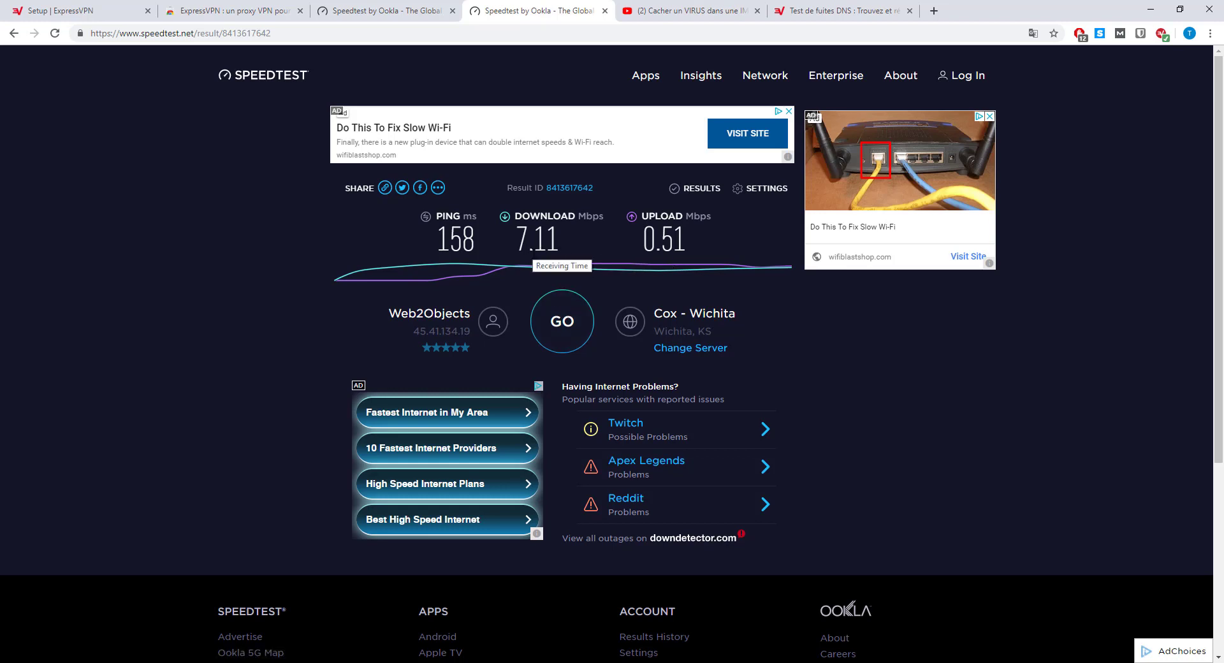
Reload the YouTube video, skip to 5:57, check its playback quality setting, and pause it.
click(685, 10)
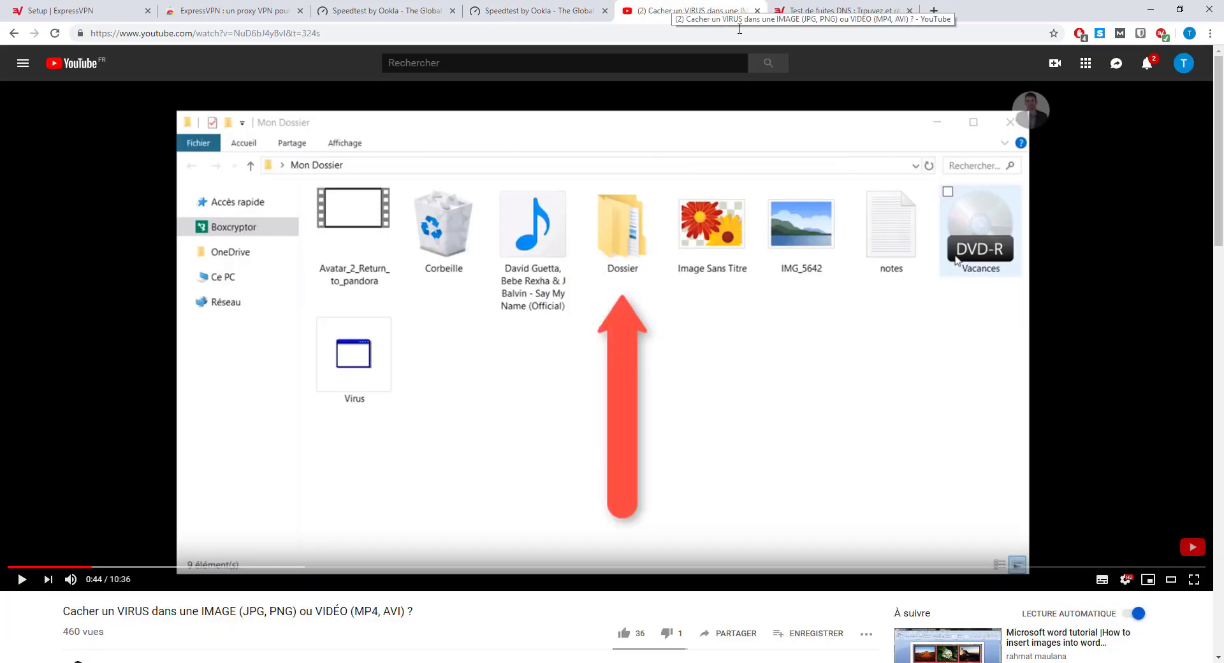
click(55, 33)
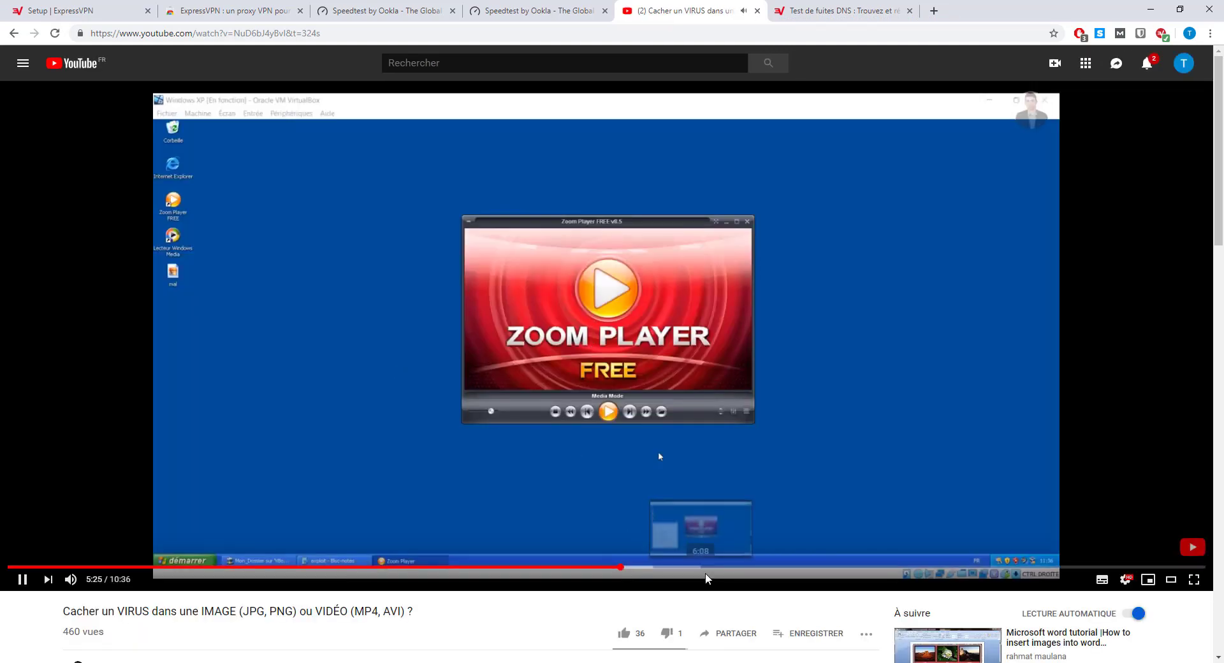
click(679, 566)
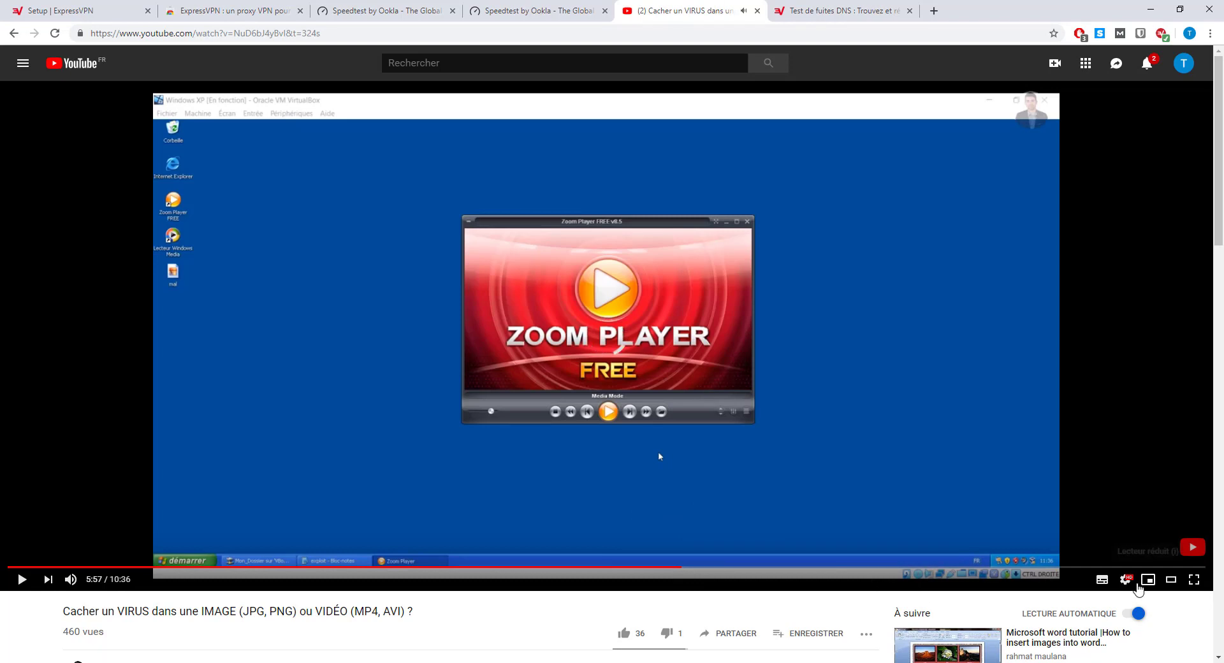
click(1126, 580)
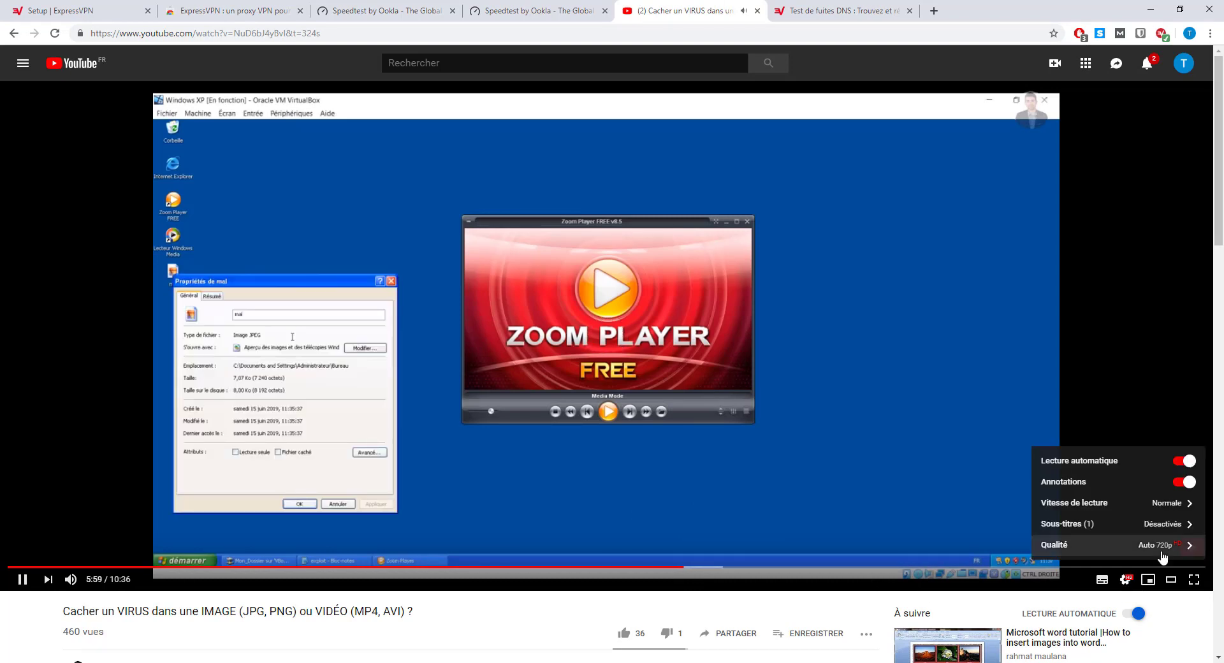
click(679, 371)
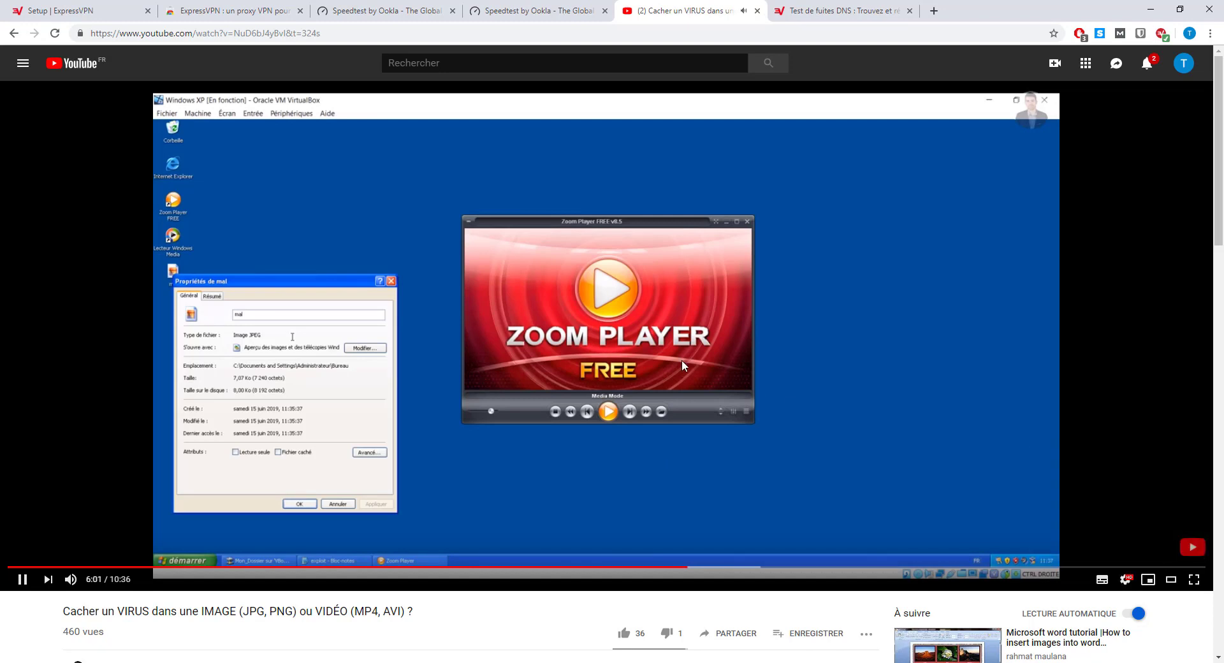
click(682, 359)
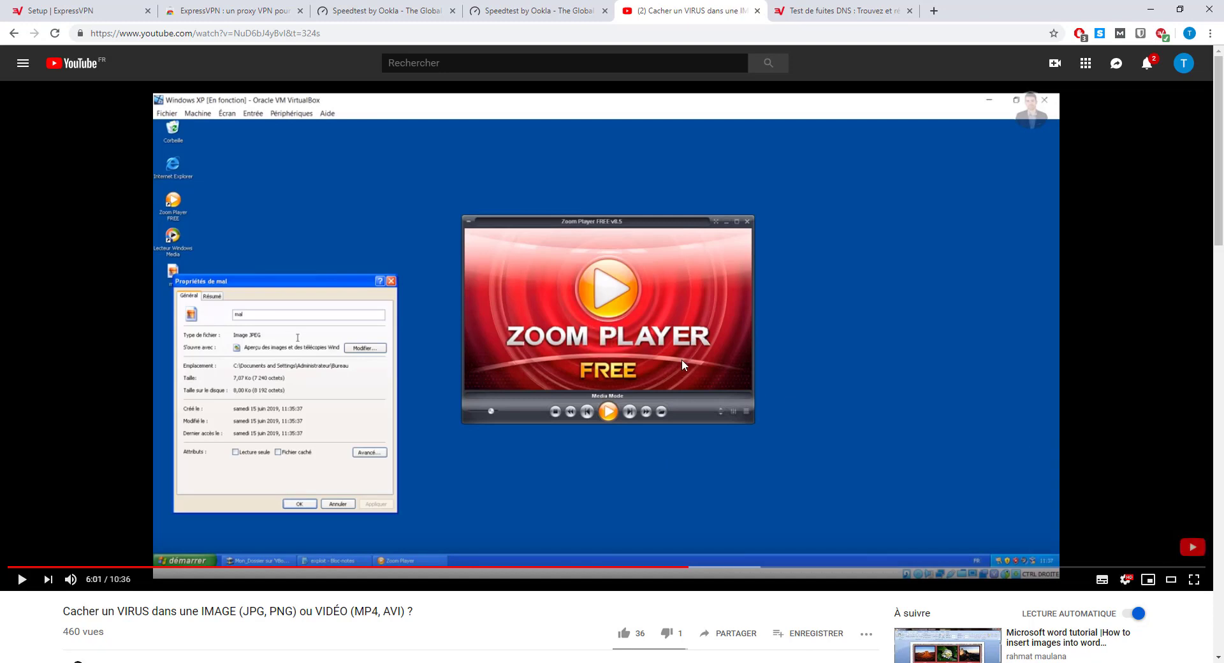
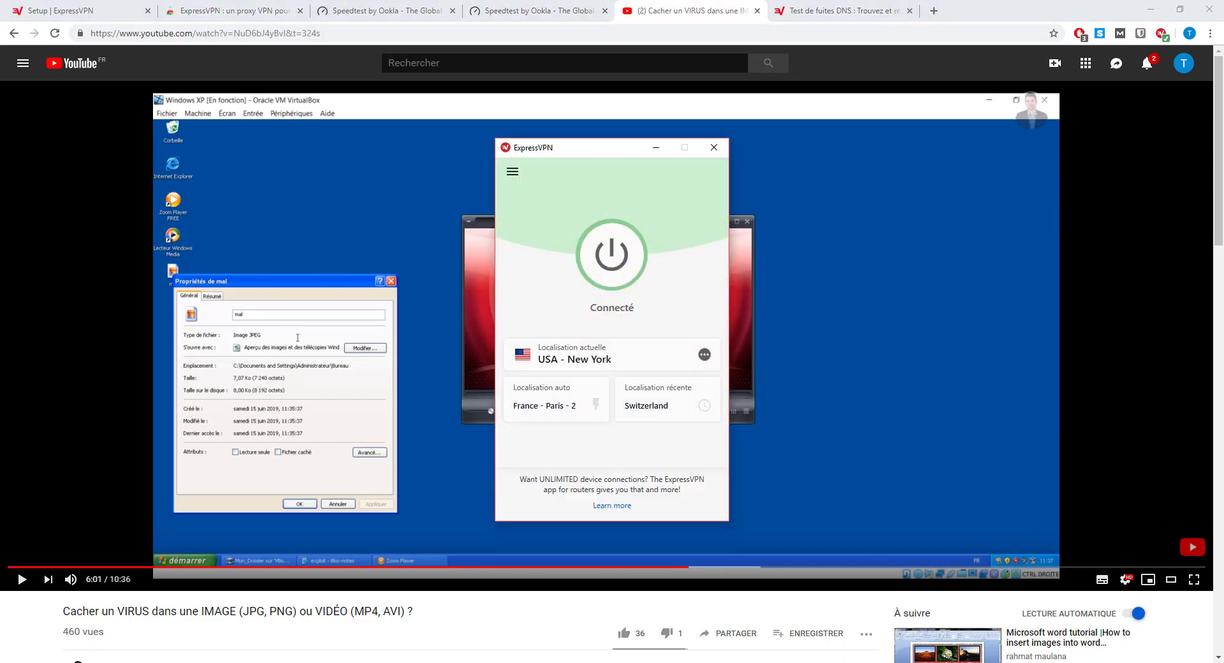
Open the ExpressVPN options and review the protocol choices and the general startup, Network Lock and split tunneling settings.
click(512, 174)
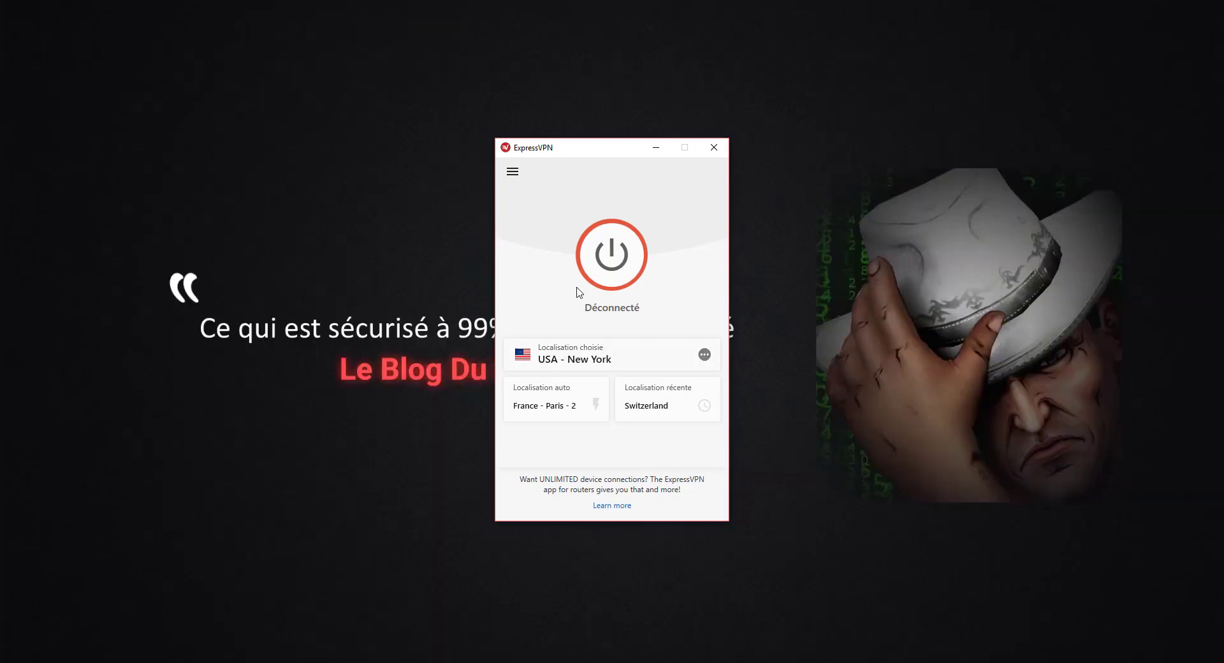
click(512, 173)
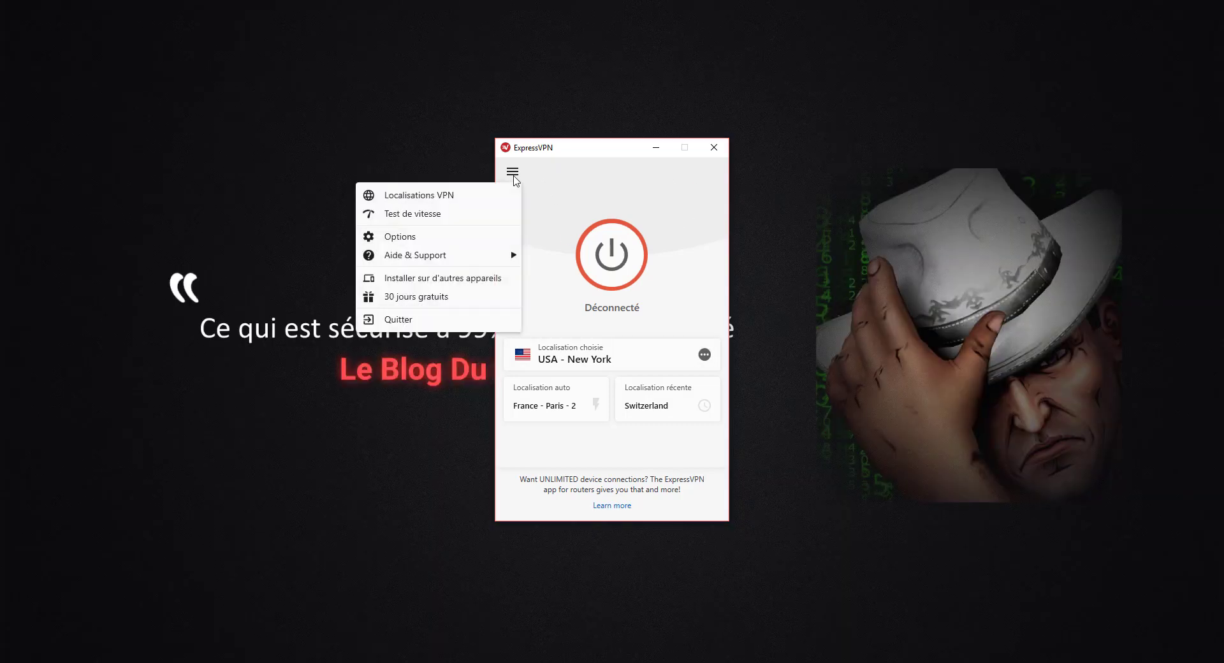
click(395, 237)
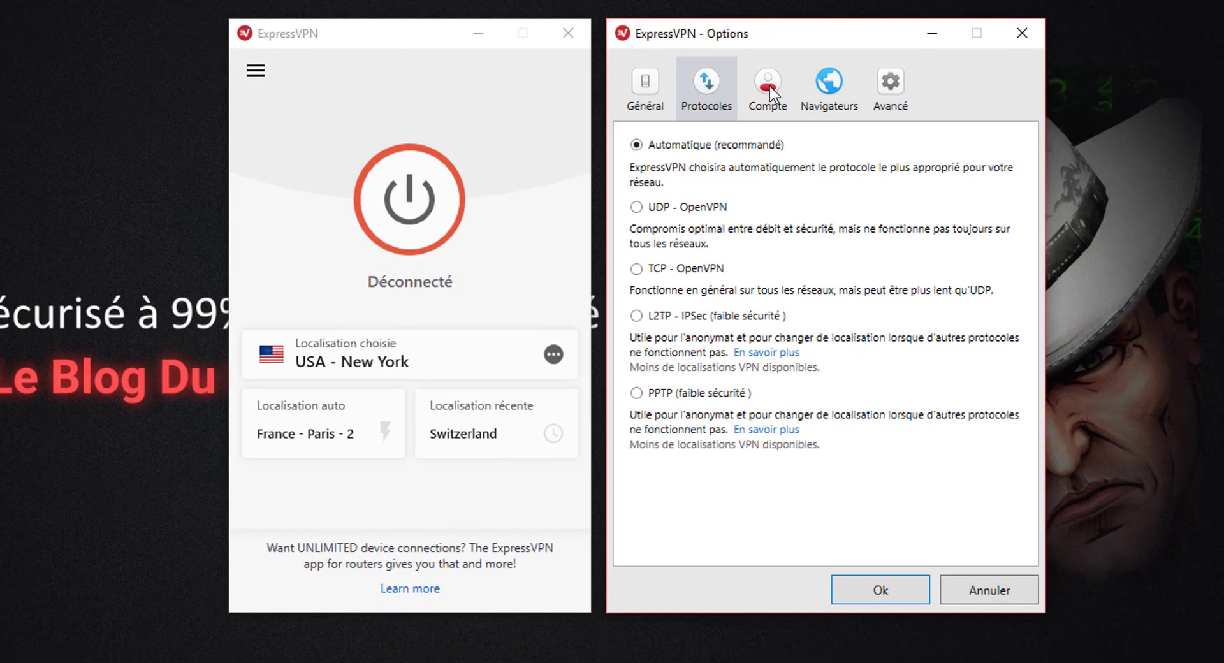
click(640, 92)
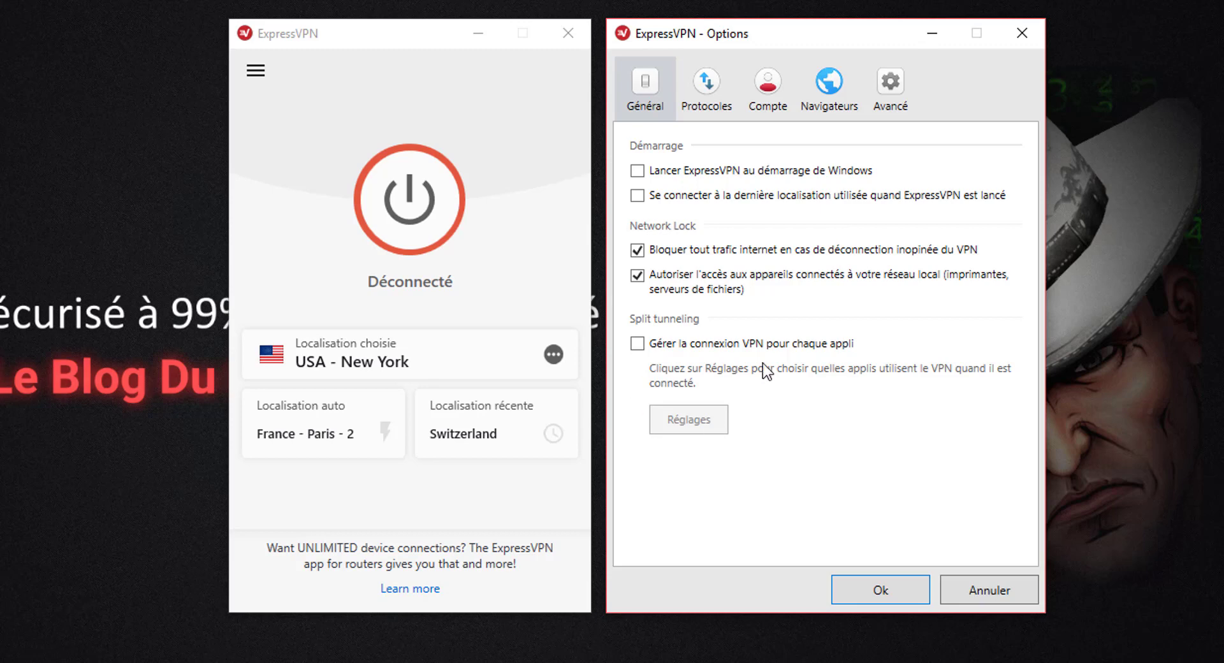
Enable per-app VPN management, open the split tunneling settings, and choose the mode where selected apps do not use the VPN.
click(637, 345)
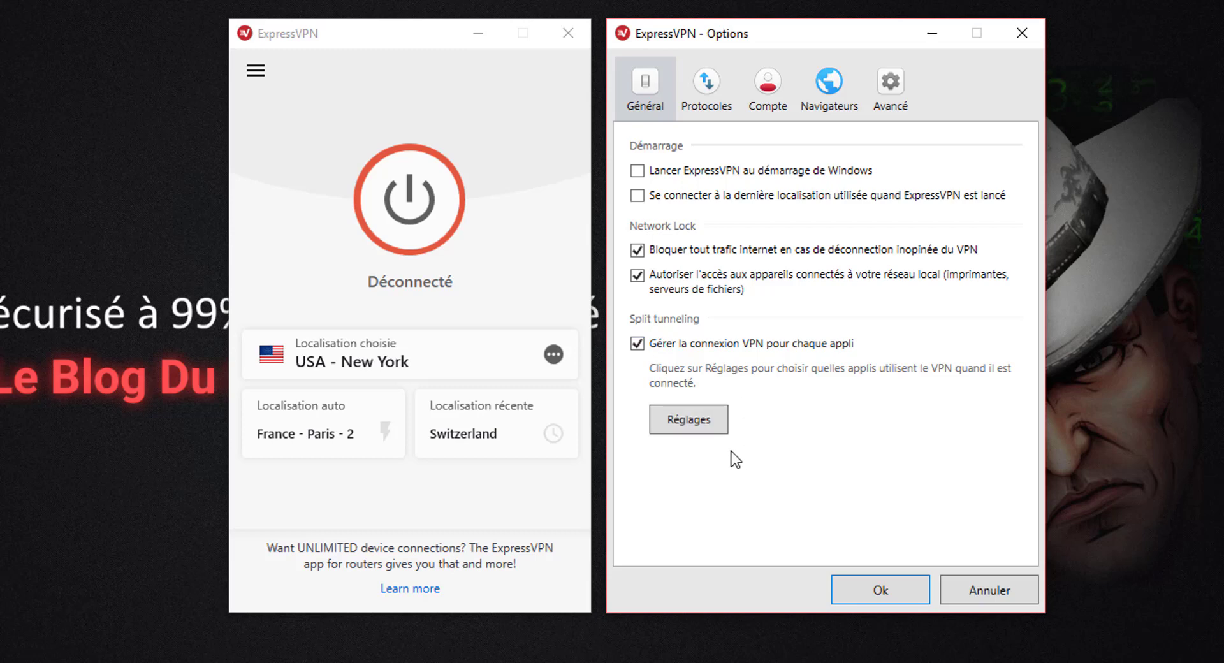
click(702, 421)
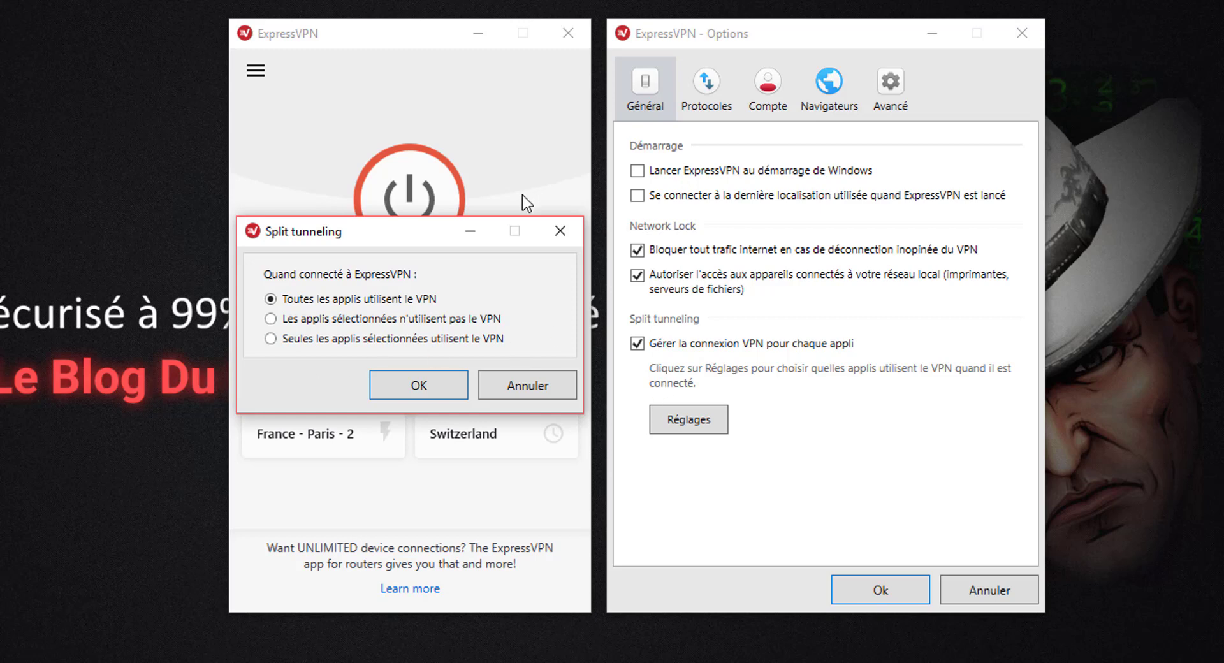
click(309, 322)
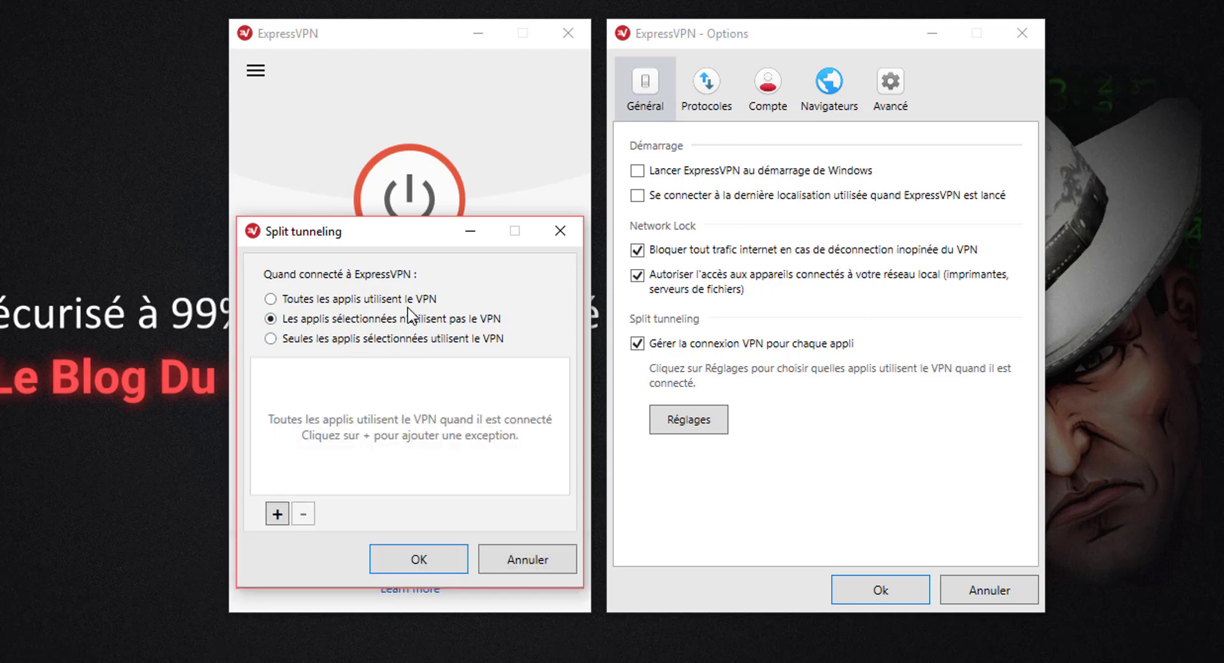
Browse the apps that can bypass the VPN, try selecting Firefox and then Google Chrome, and cancel each selection.
click(277, 513)
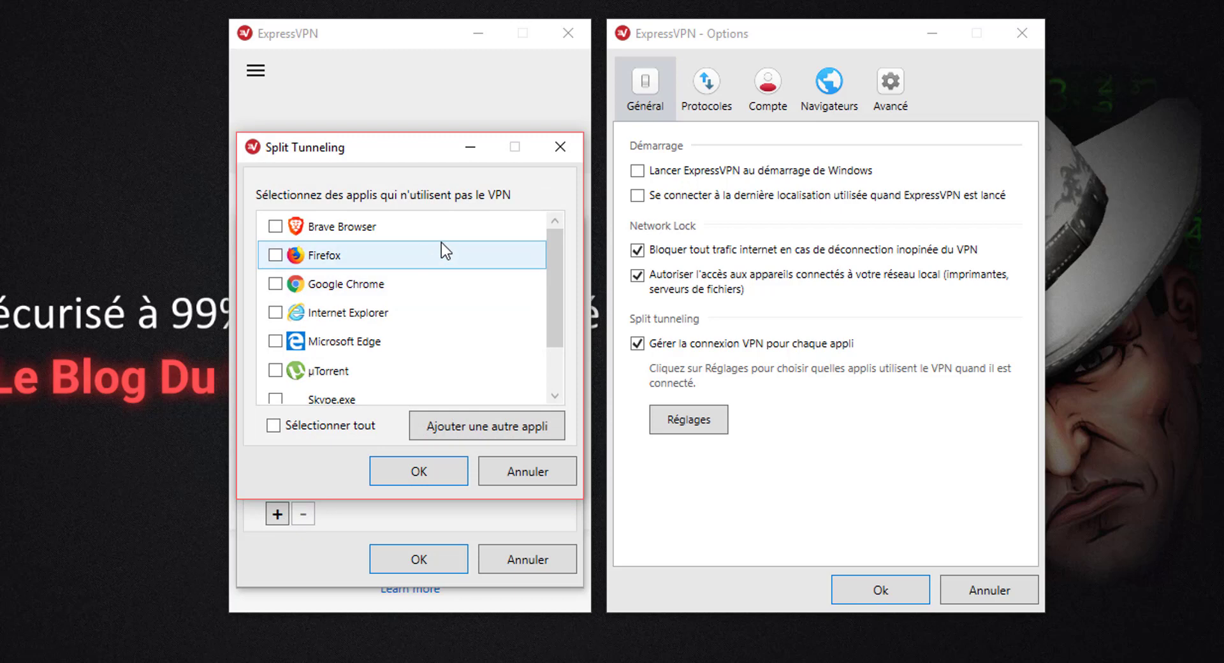
scroll(478, 326, down, 1)
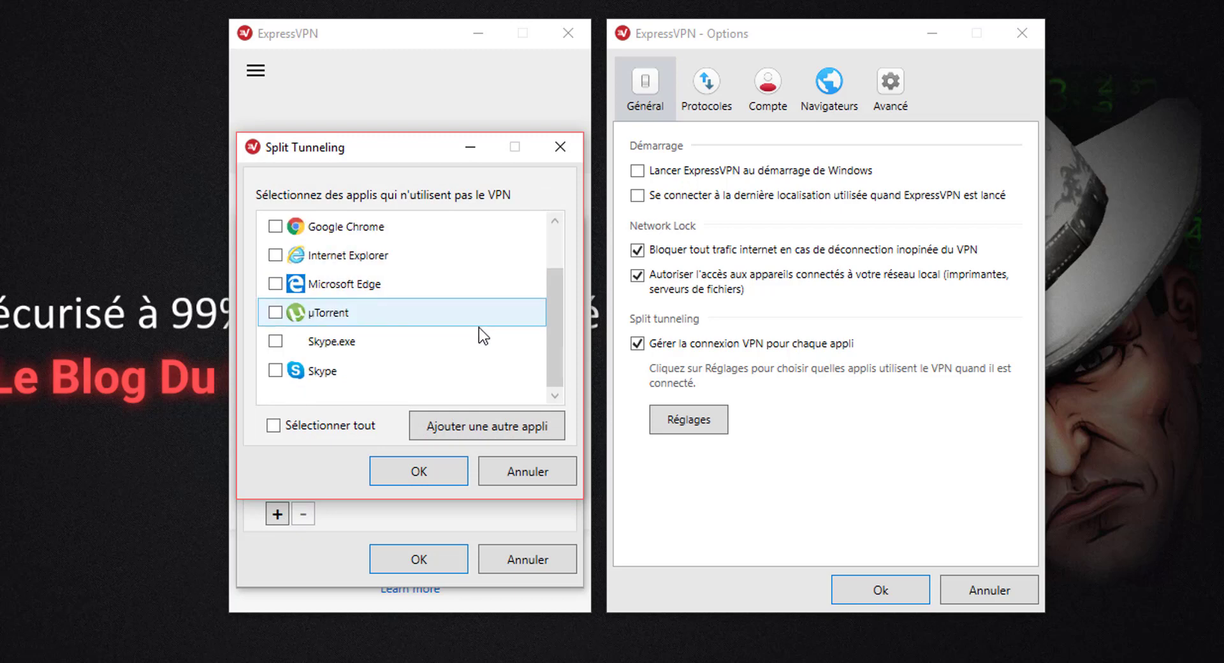
scroll(465, 306, up, 1)
scroll(427, 269, down, 1)
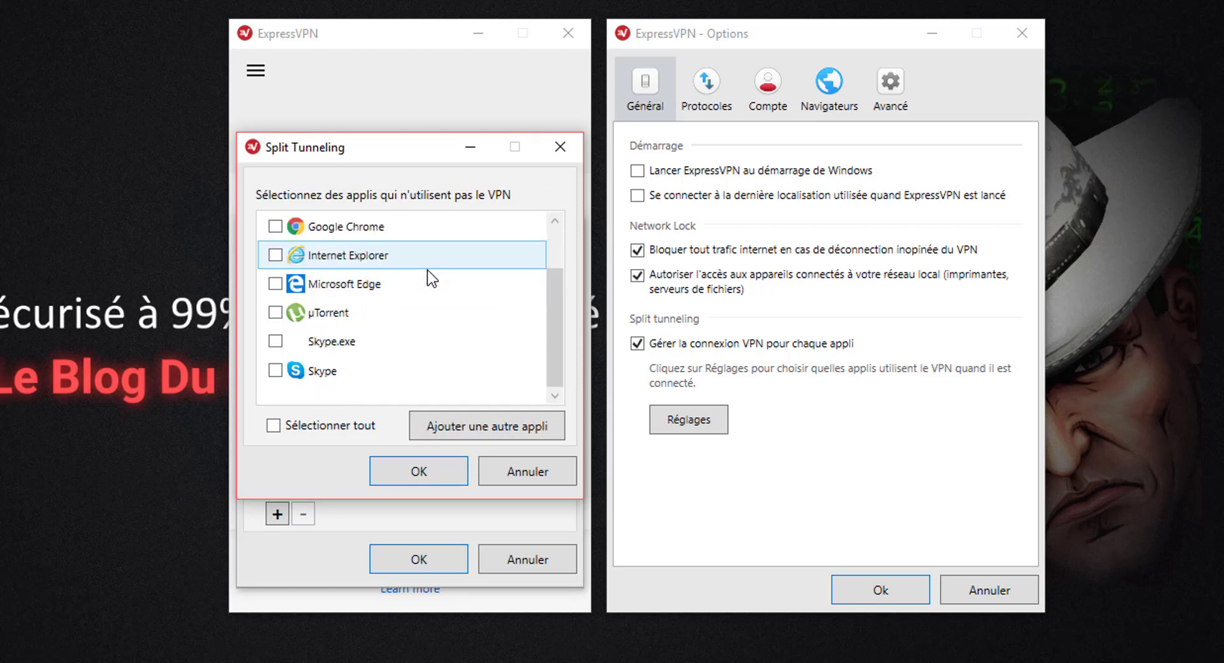
scroll(427, 270, up, 1)
click(275, 255)
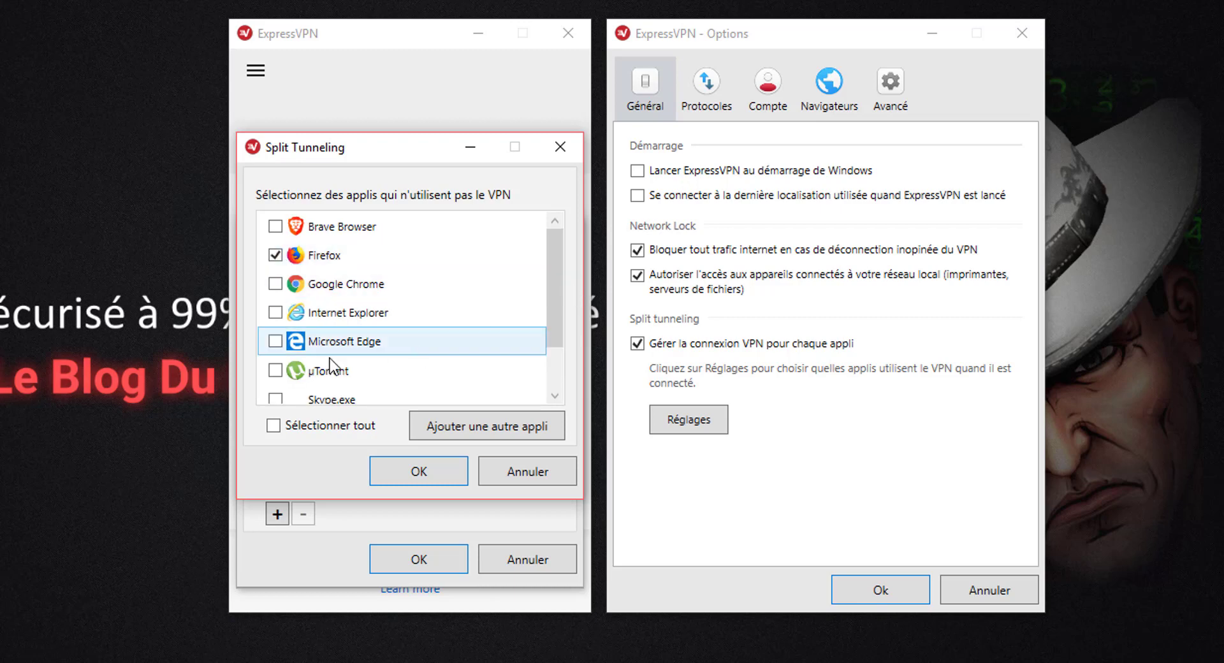
click(275, 255)
click(508, 473)
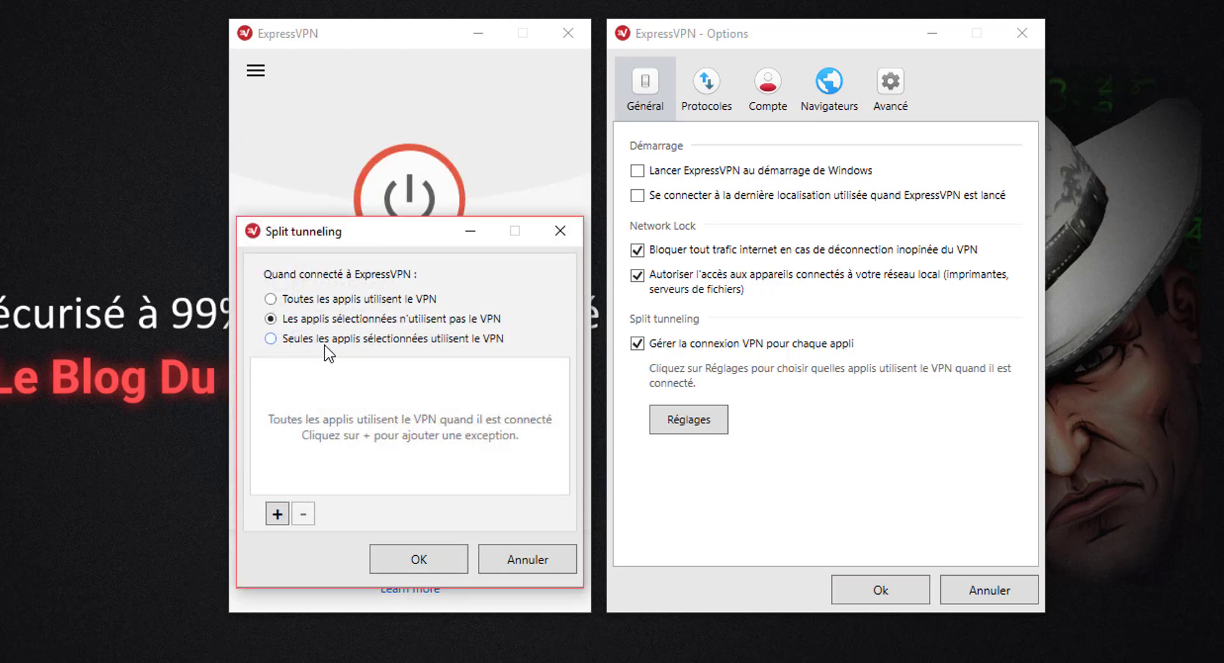
click(279, 513)
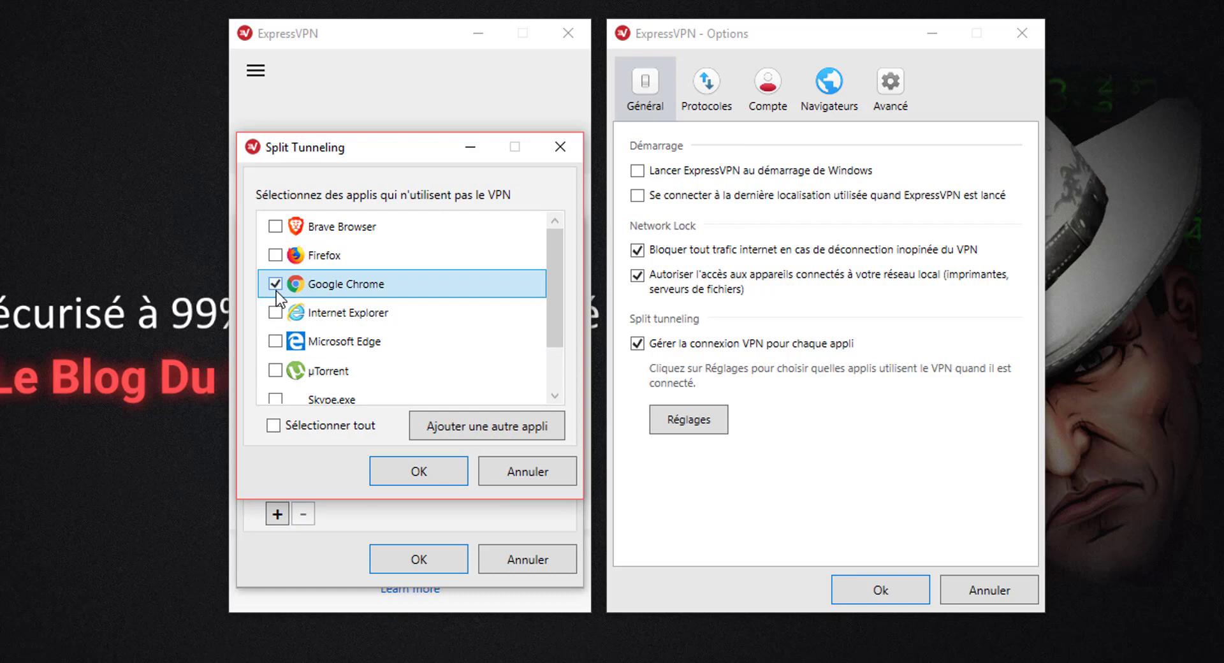
click(537, 475)
Try the mode where only selected apps use the VPN, switch back to all apps, and cancel the split tunneling settings.
click(271, 339)
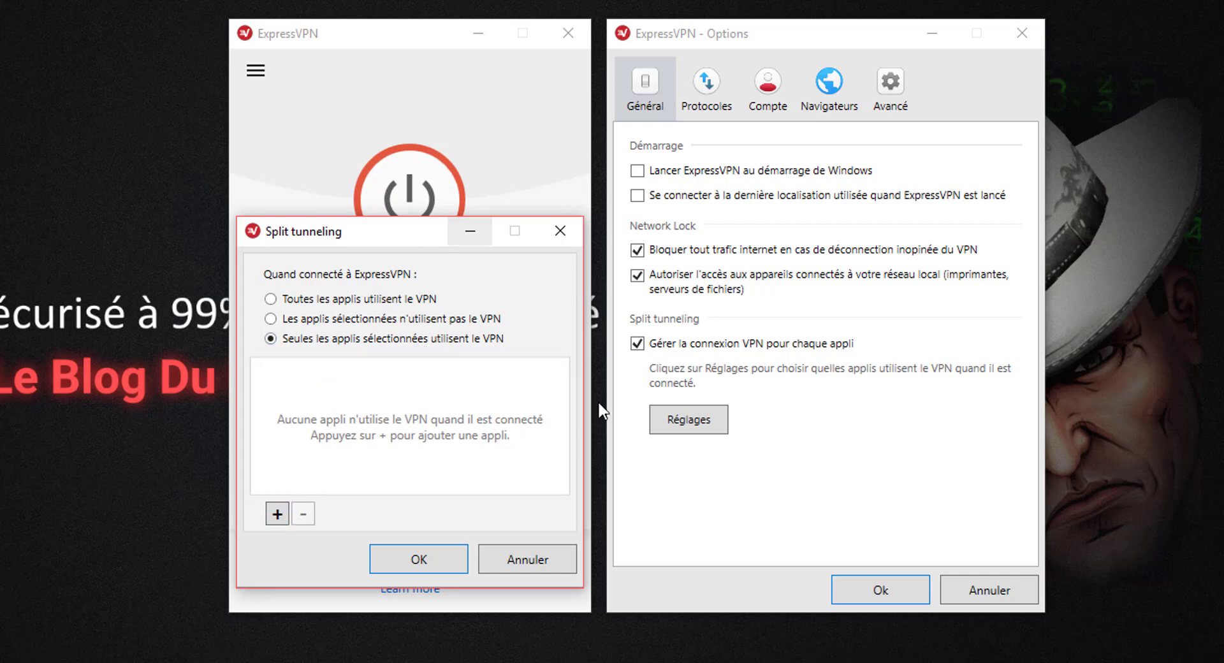
click(405, 299)
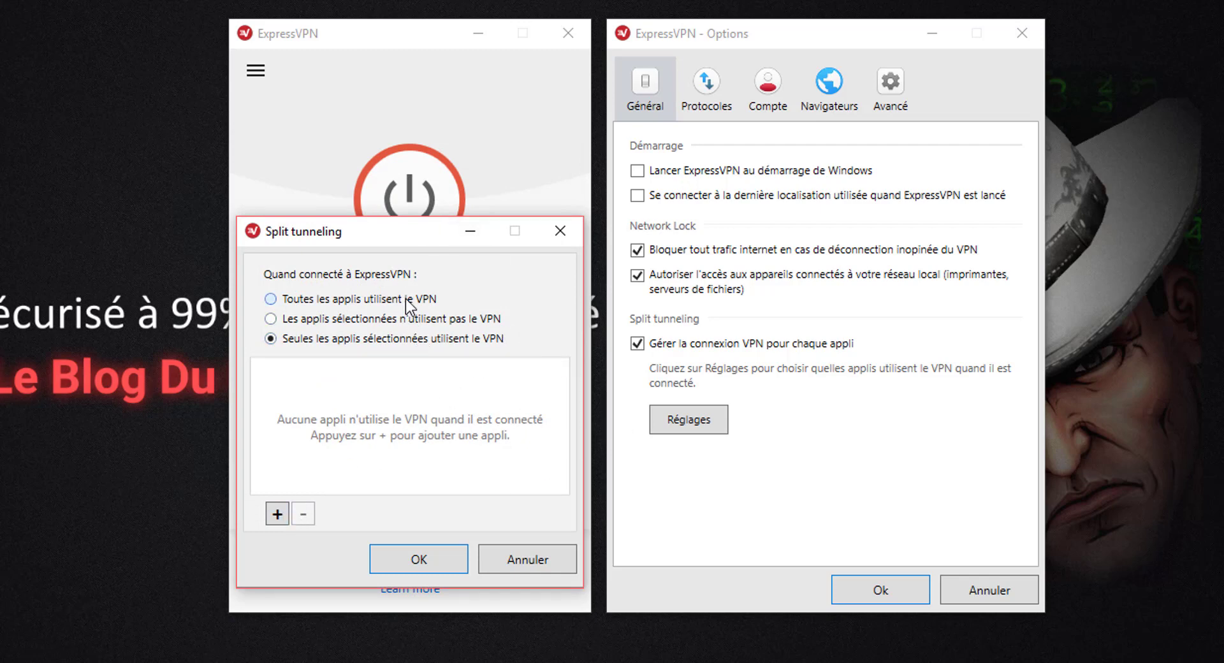
click(524, 386)
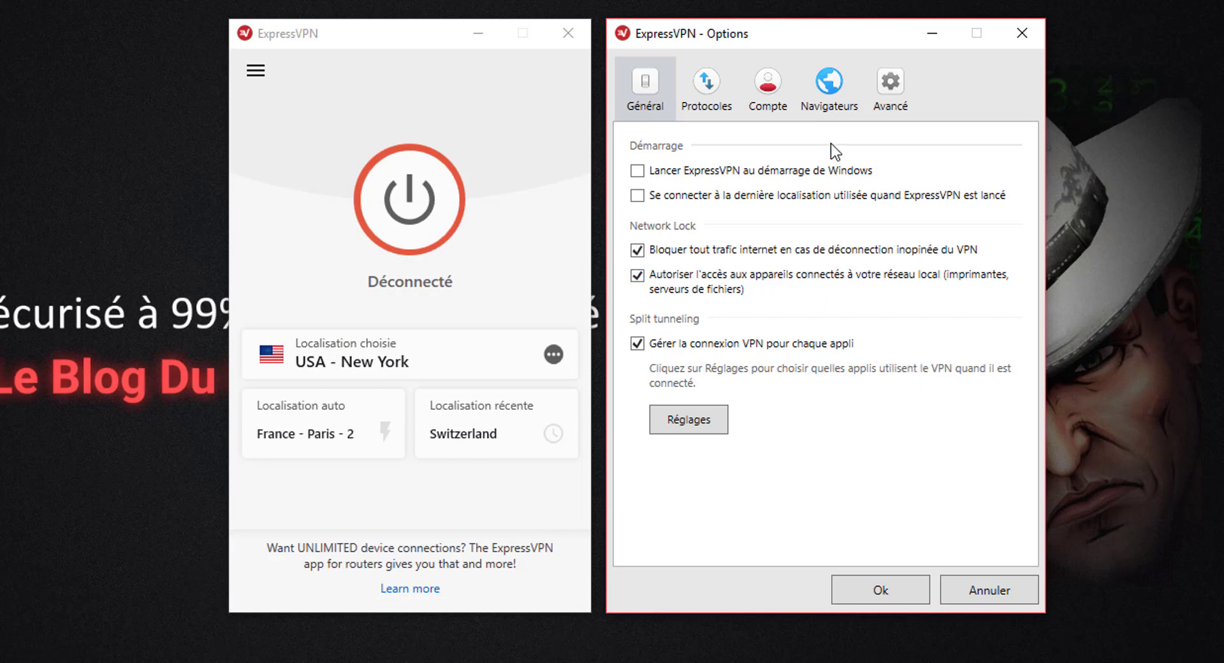
Review the account, browser extension and advanced options, including the available languages, and close the options without saving.
click(770, 95)
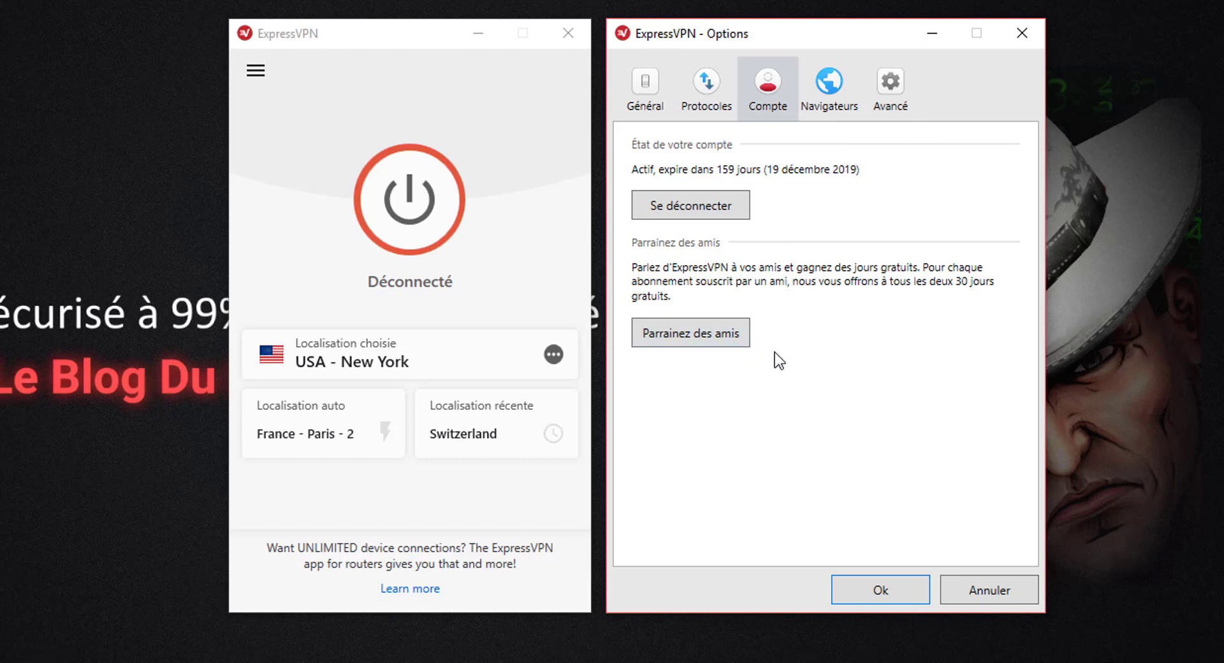
click(845, 109)
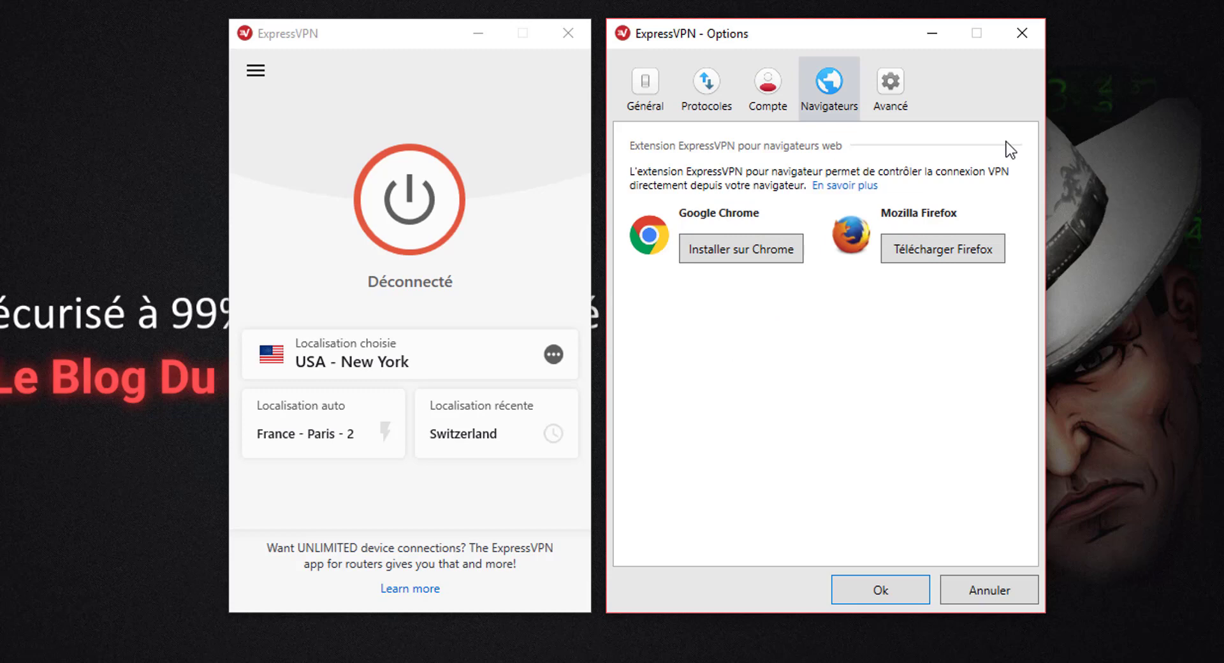
click(893, 113)
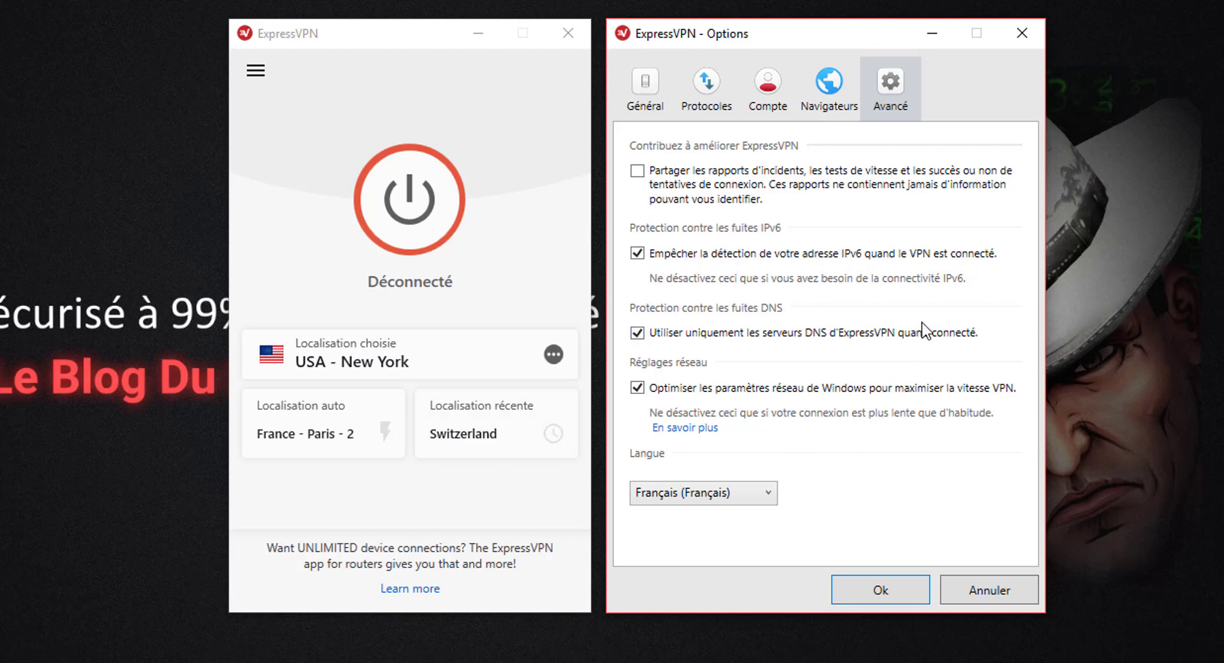
click(719, 495)
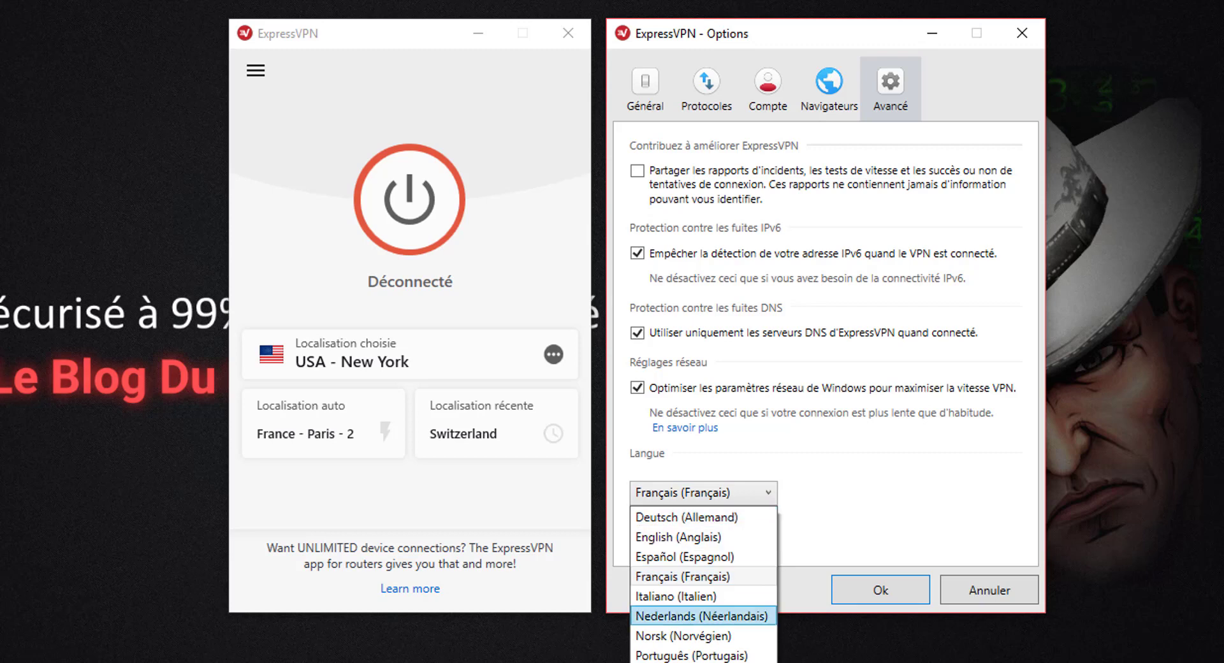
click(877, 491)
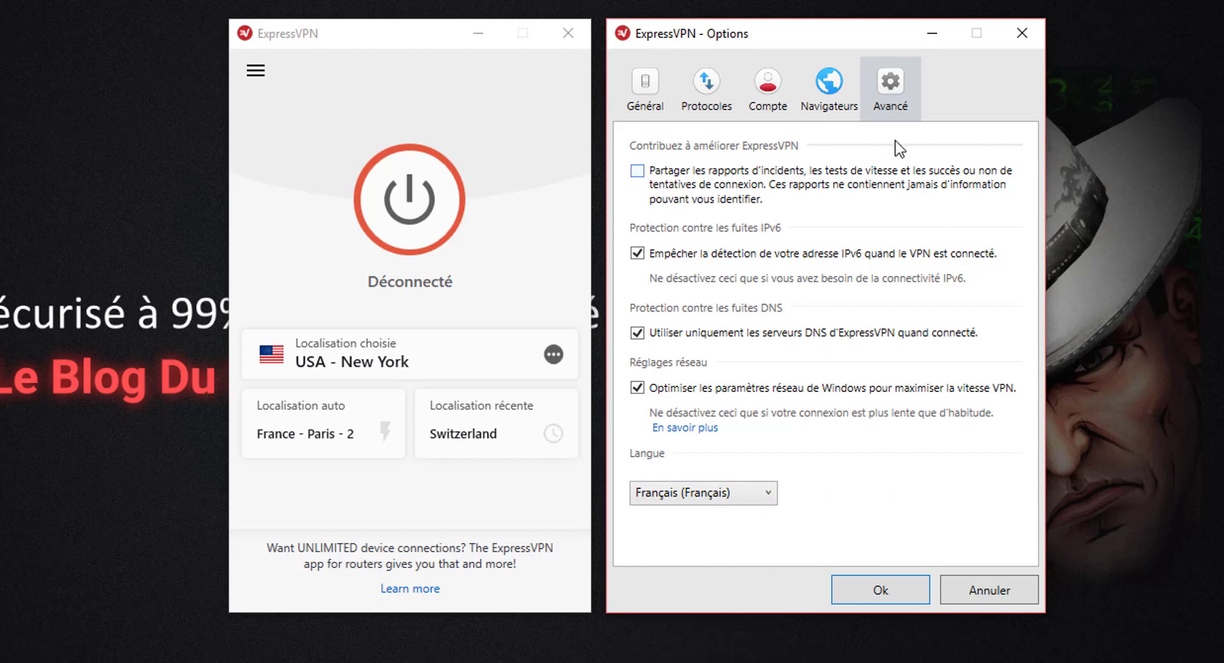
click(1021, 33)
Look in Help & Support for the DNS leak test, and connect the VPN to the automatic location France - Paris - 2.
click(256, 73)
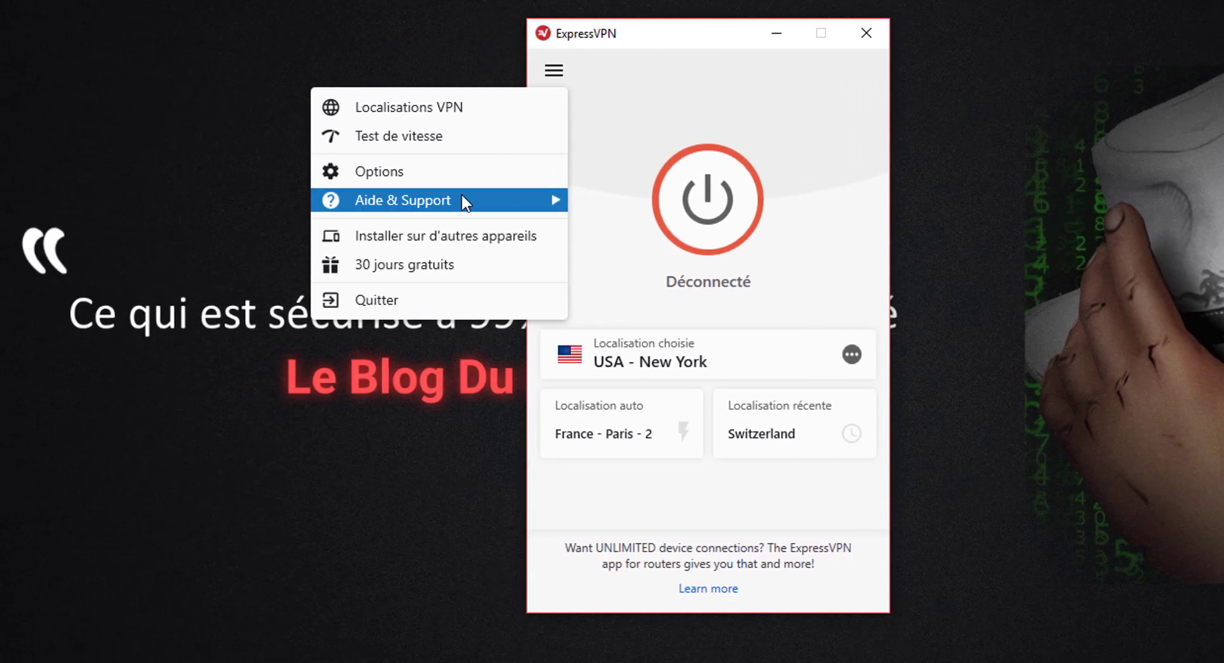
mouse_move(163, 198)
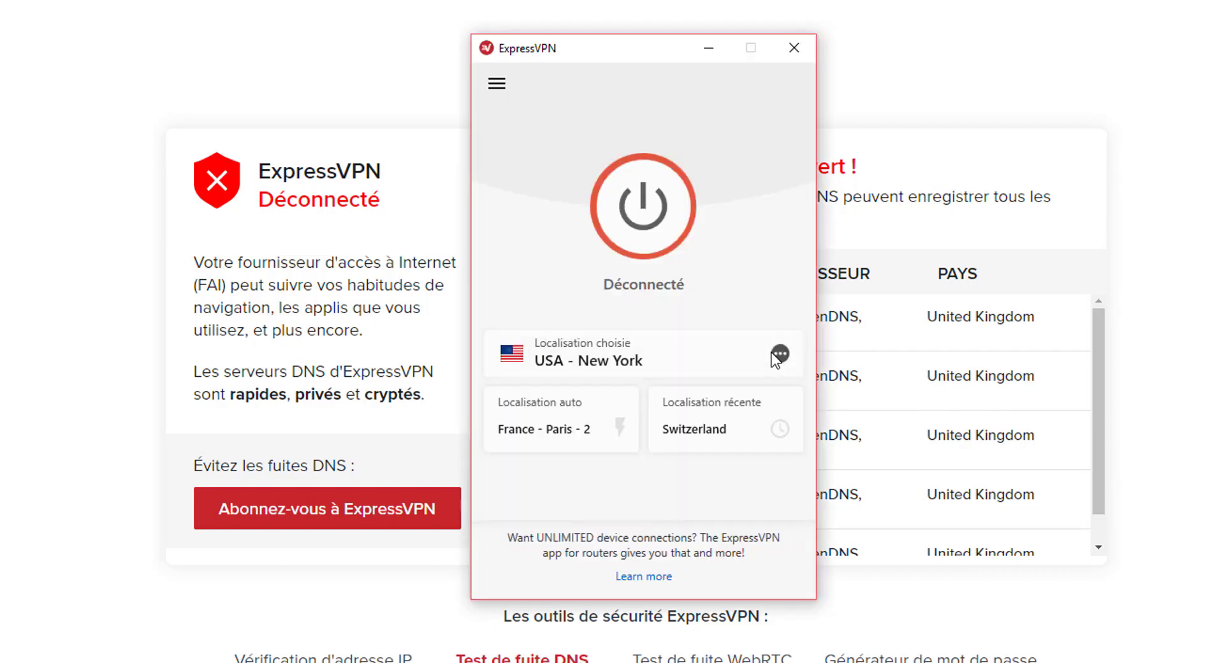
click(779, 353)
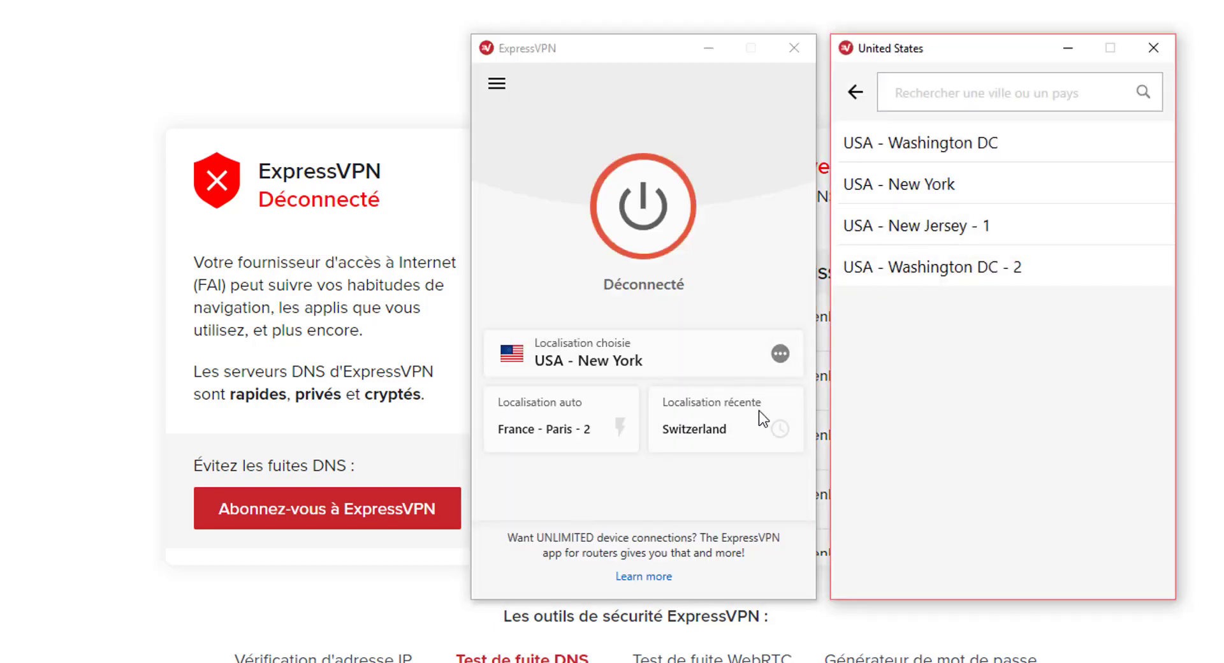
click(570, 426)
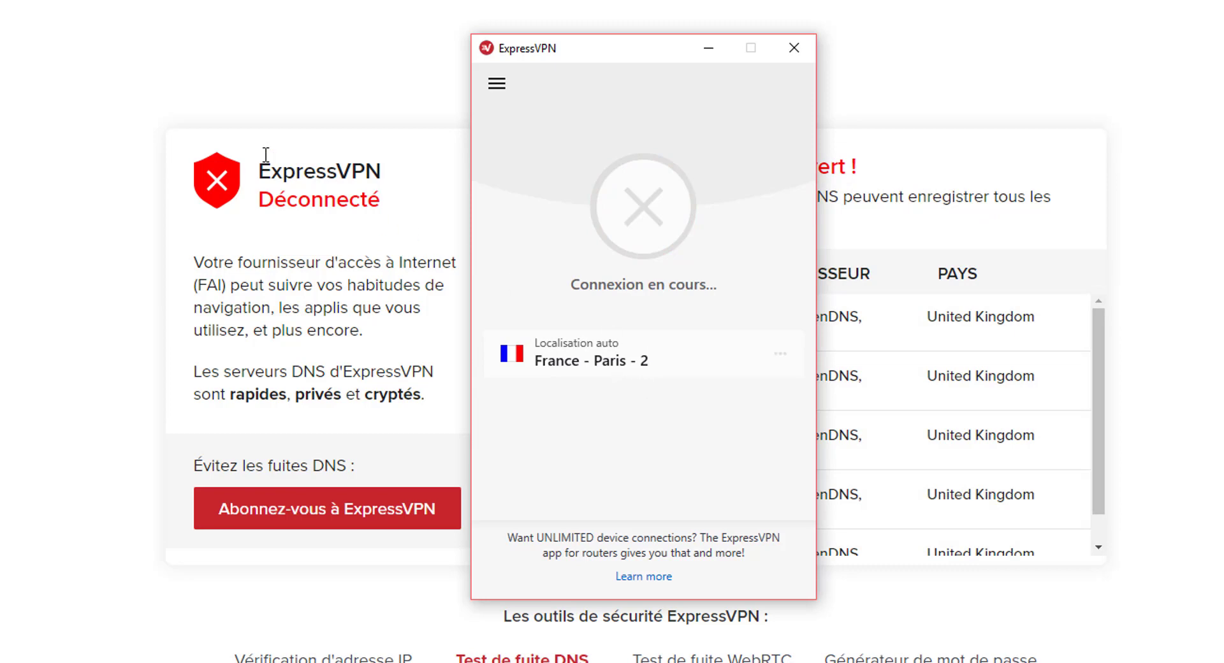
Reload the DNS leak test page to check the Paris connection, and open the WebRTC leak test.
click(124, 74)
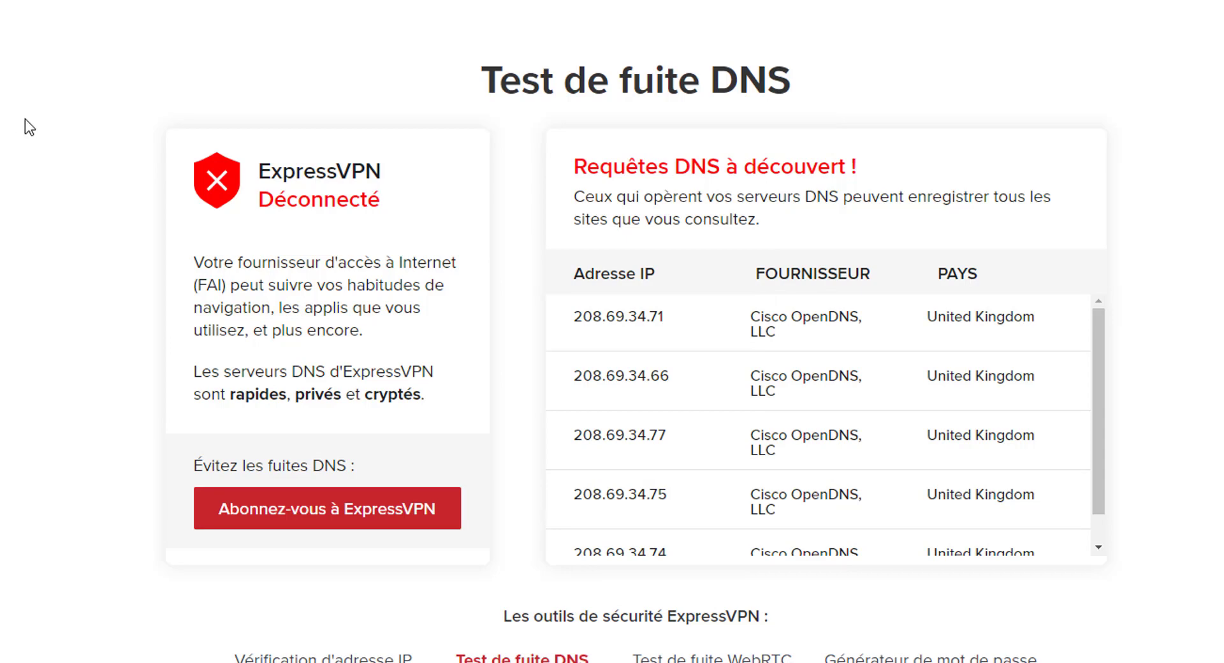
key(F5)
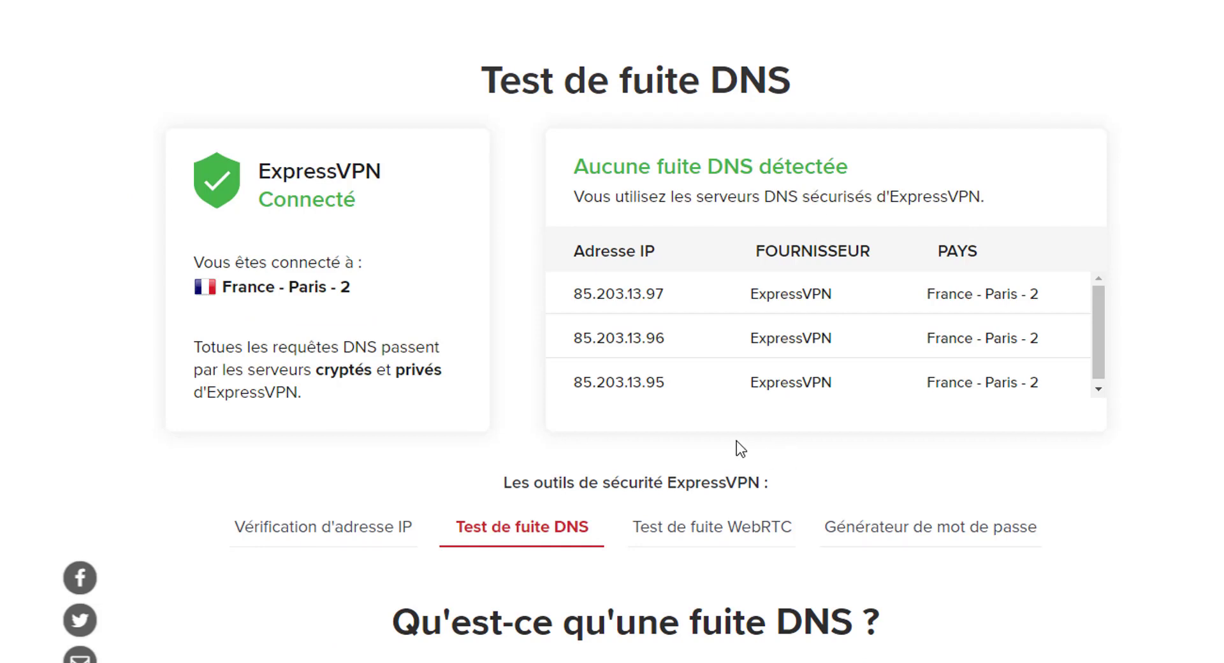
click(717, 537)
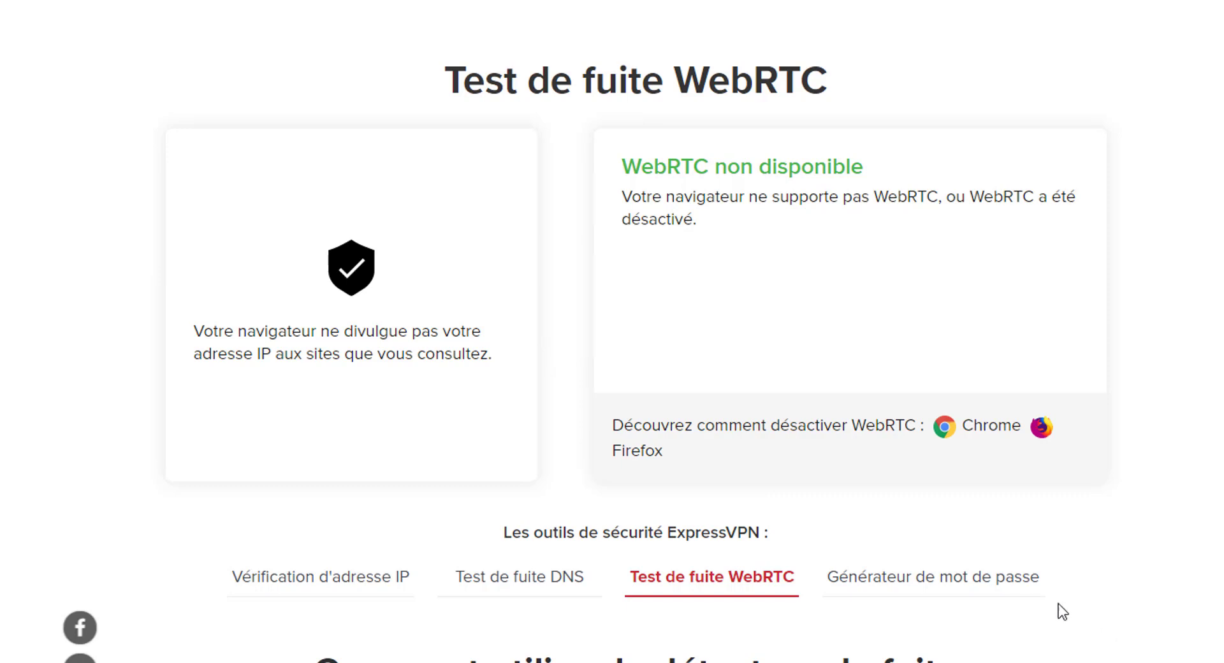
Disconnect the VPN and reload the WebRTC leak test page to check for leaks without the VPN.
click(662, 213)
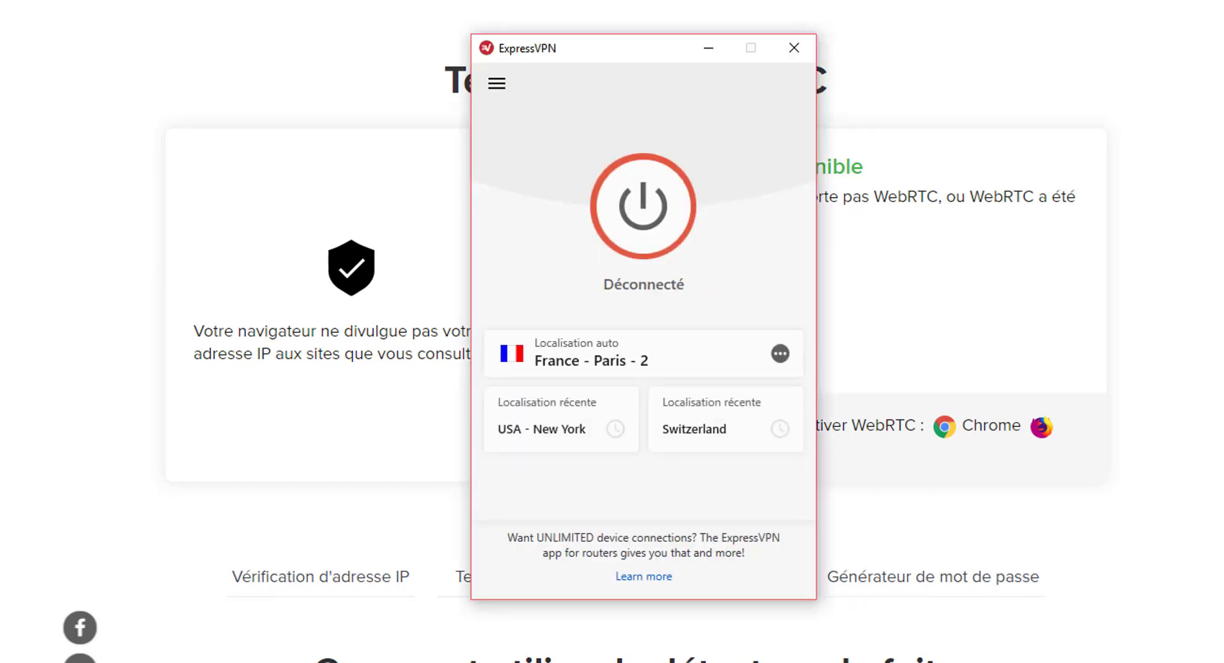
click(2, 19)
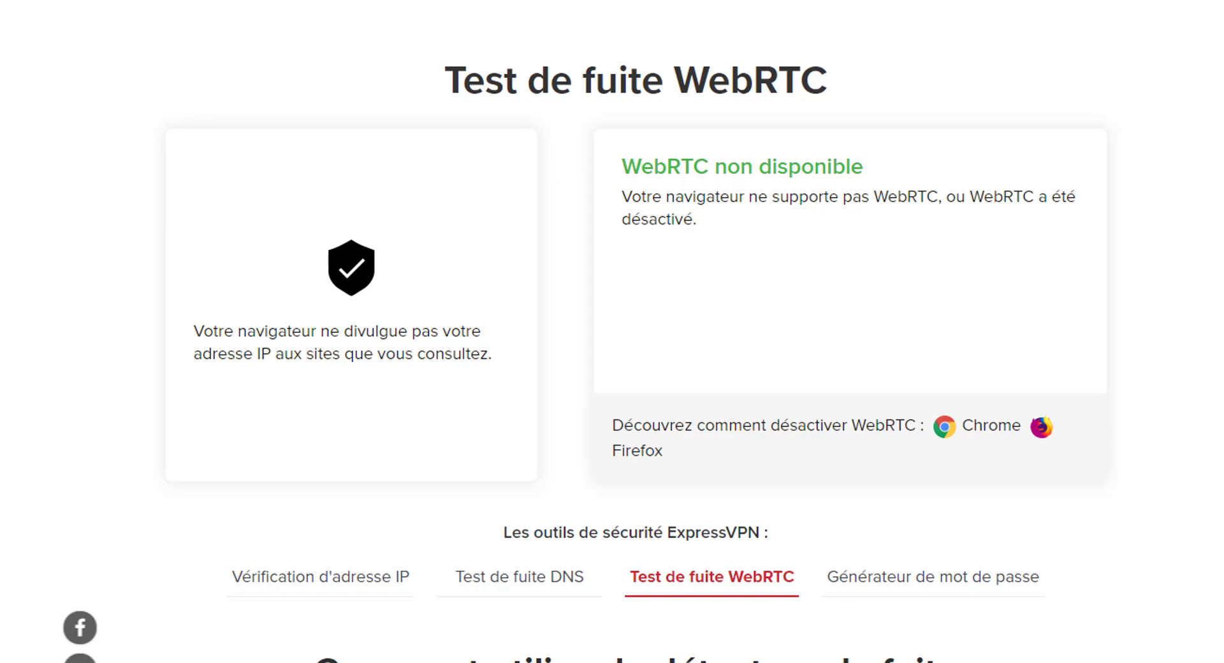
key(F5)
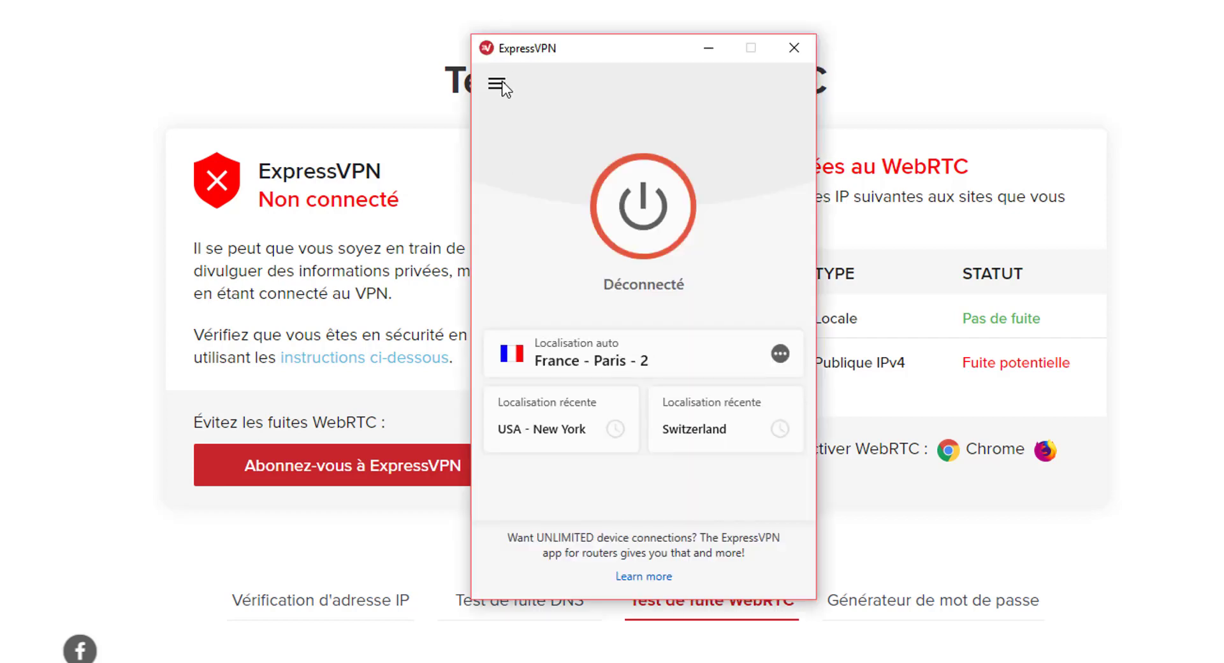
click(497, 84)
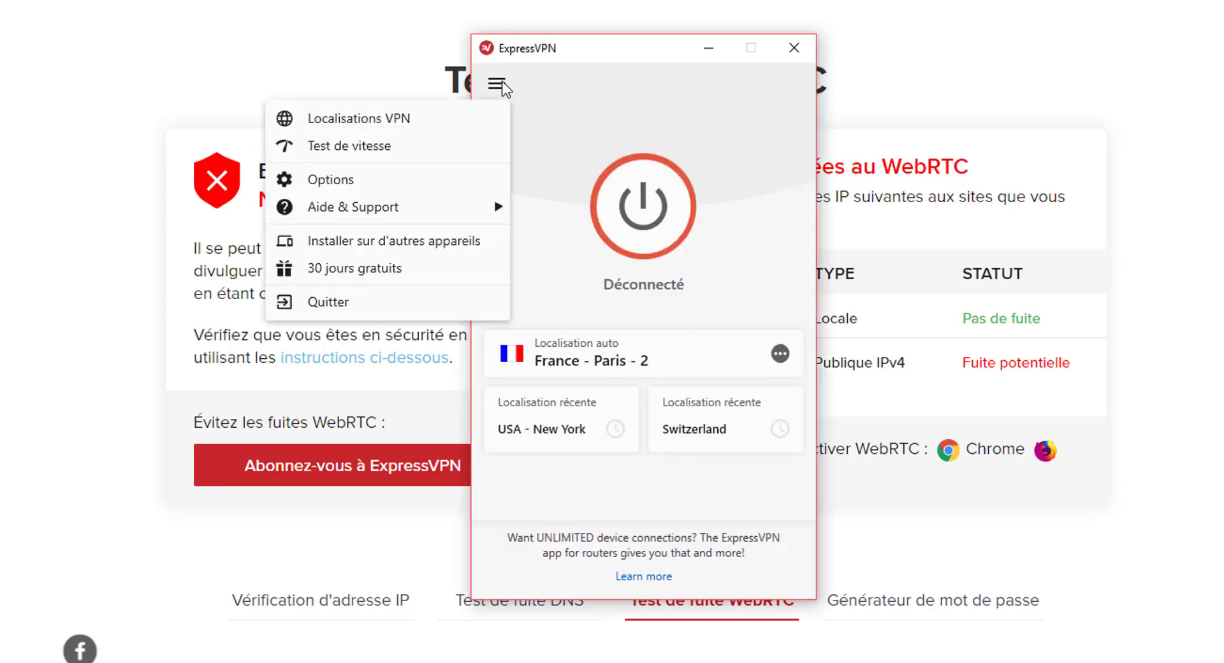
click(575, 51)
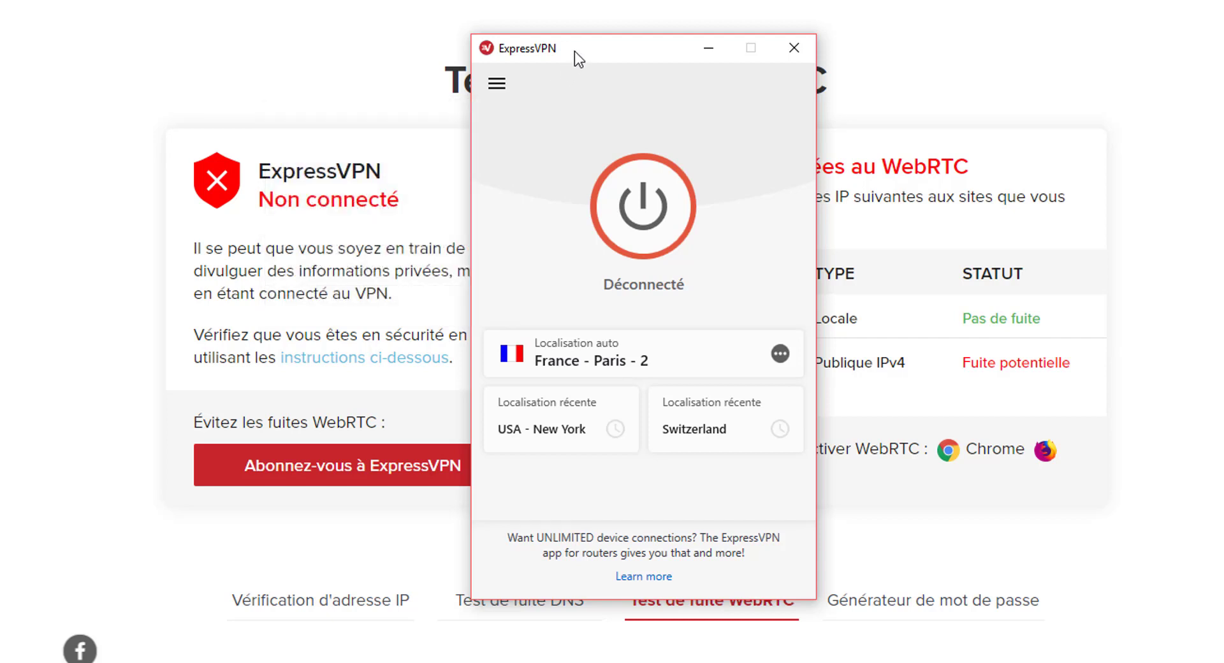